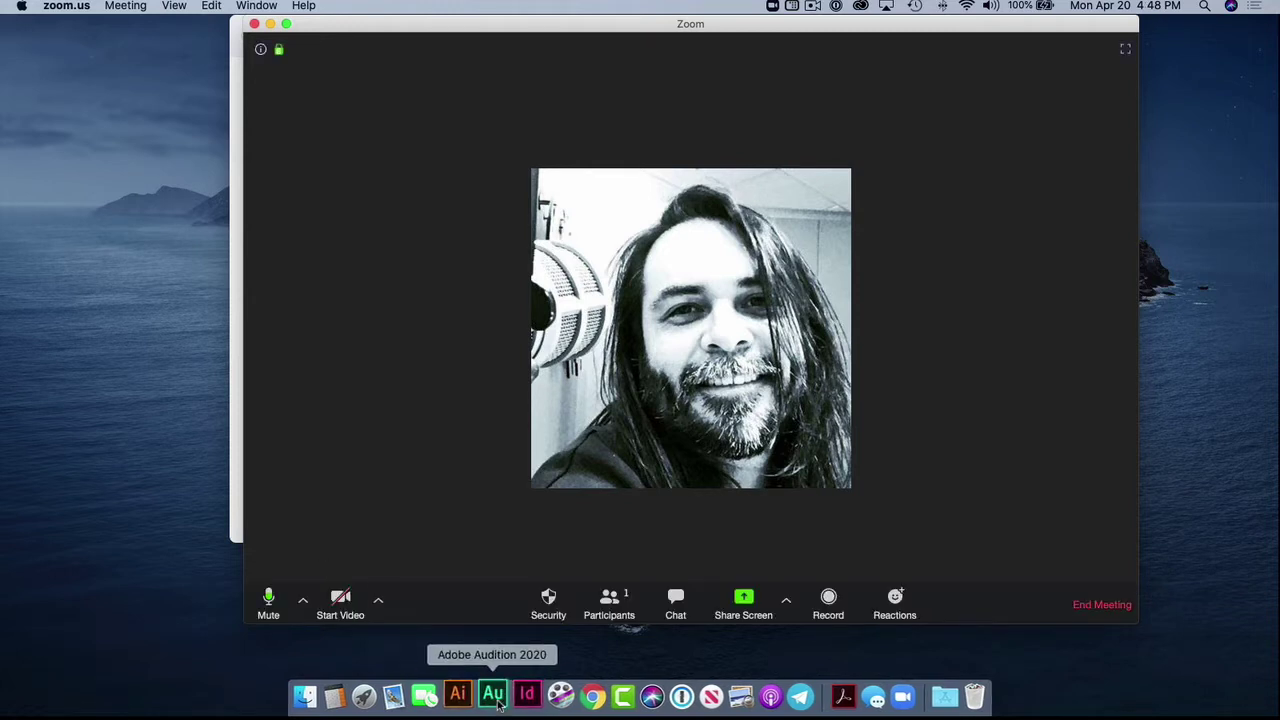
Step: Launch Adobe Audition 2020 and open its Audio Hardware preferences
click(497, 703)
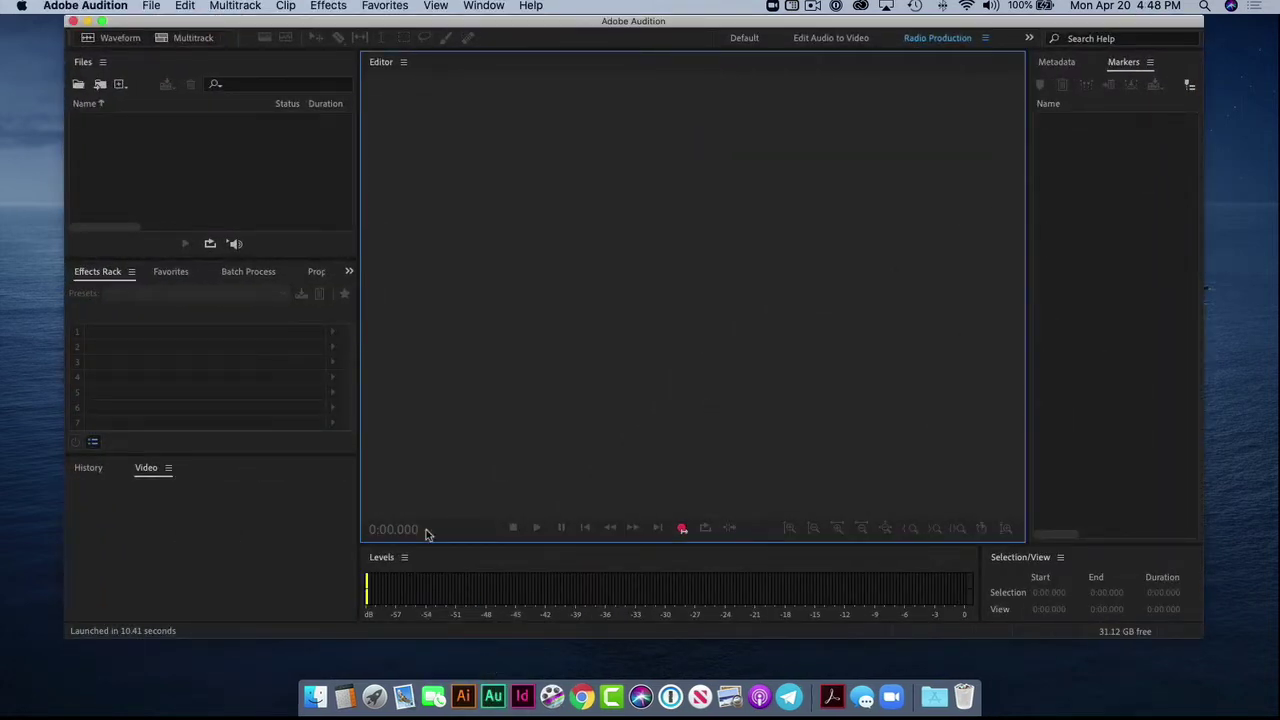
click(104, 5)
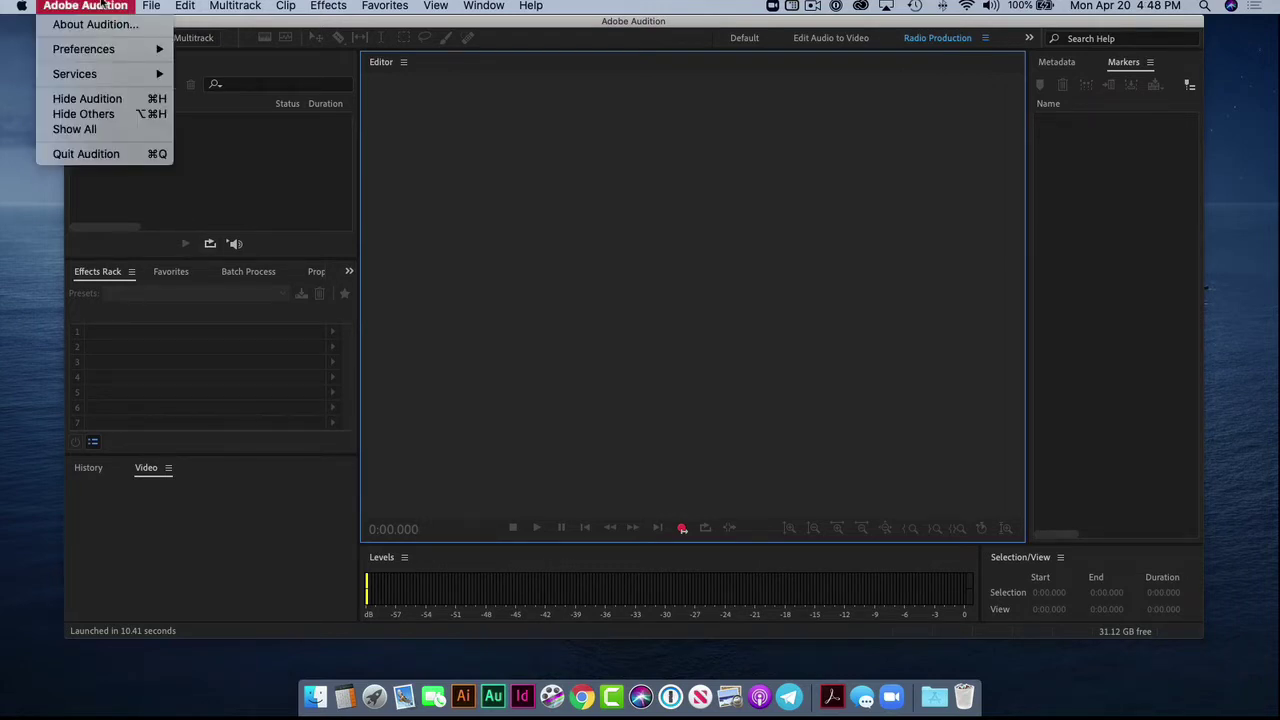
mouse_move(199, 6)
mouse_move(62, 6)
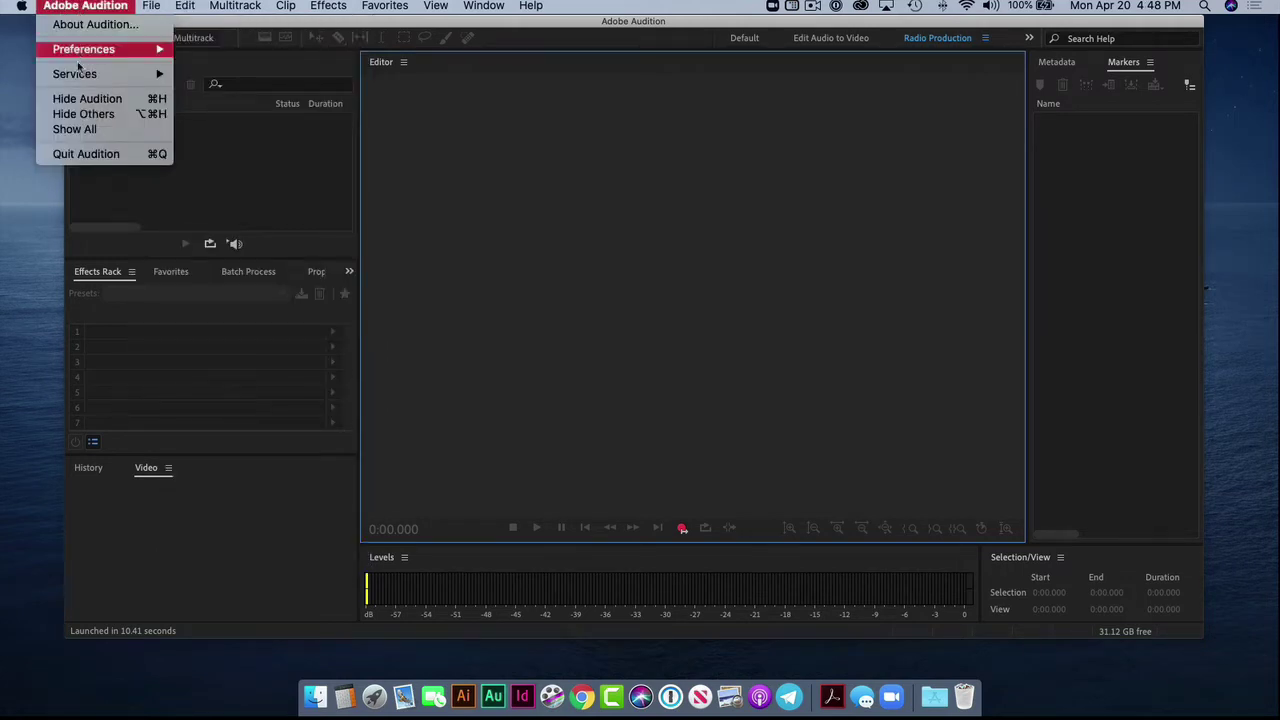
mouse_move(130, 50)
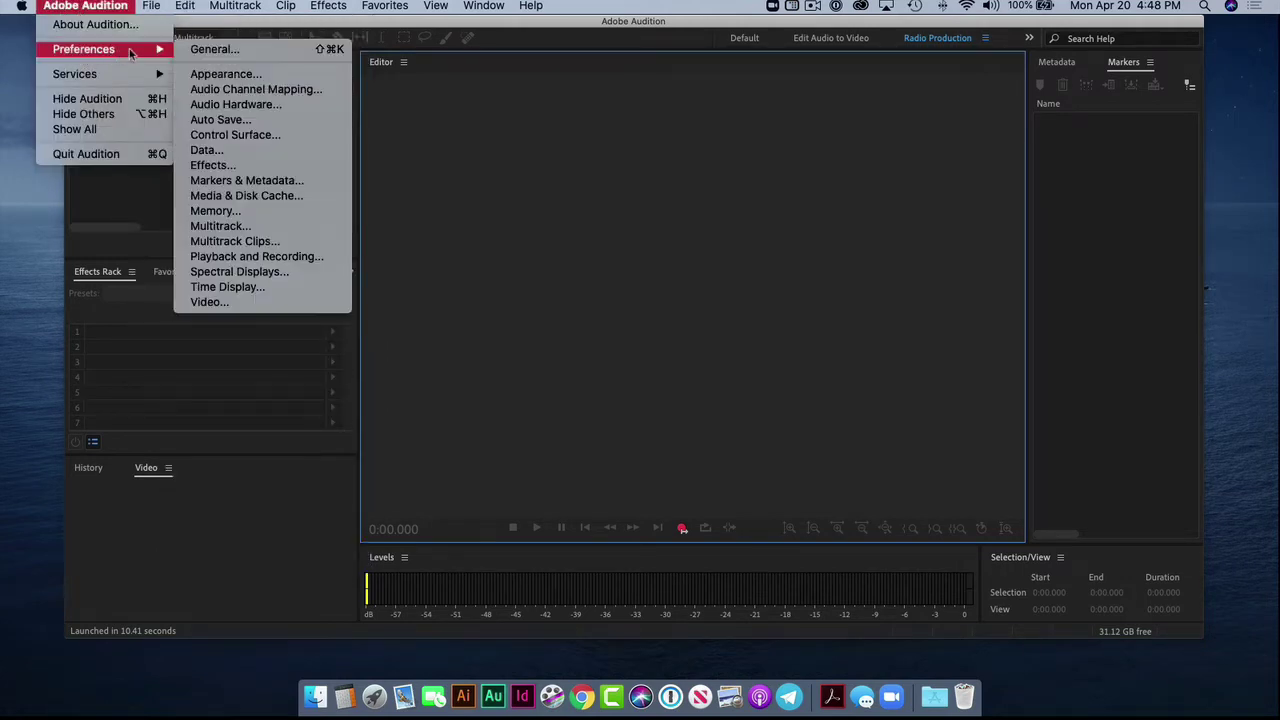
click(237, 104)
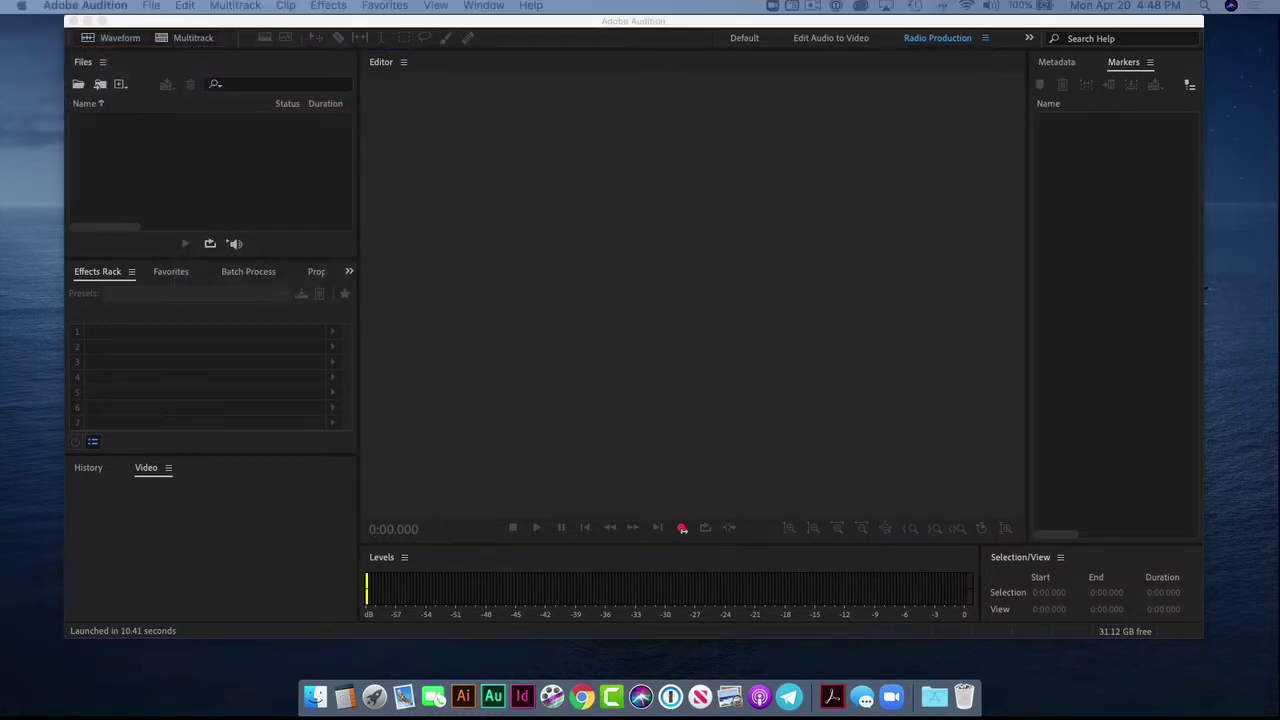
drag(627, 64, 626, 15)
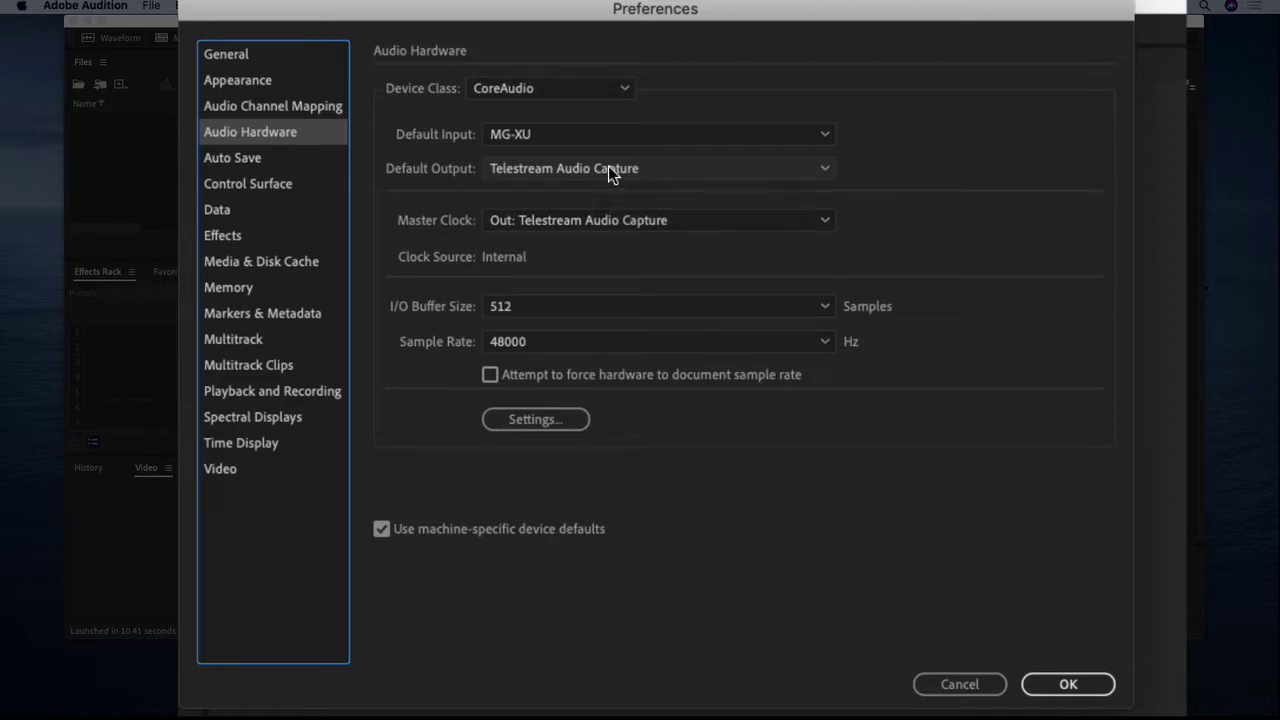
Step: Choose Telestream Audio Capture as the default output device and accept the audio hardware preferences
click(532, 170)
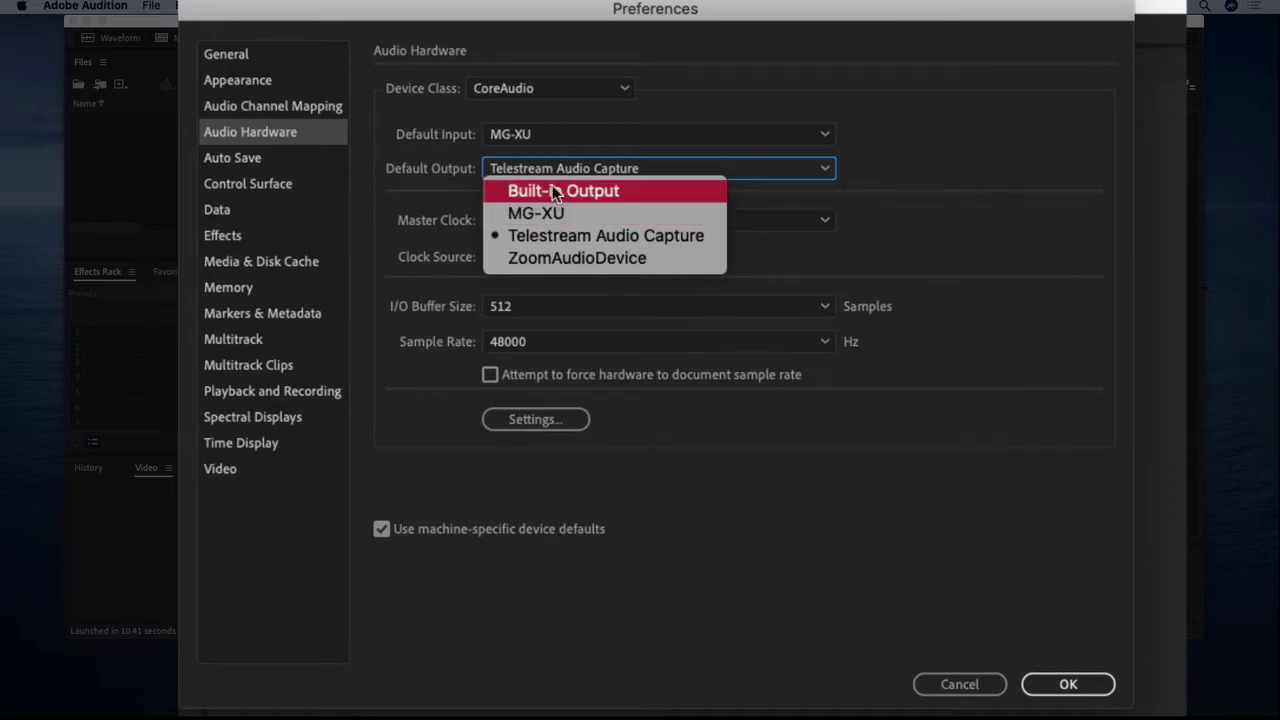
click(559, 239)
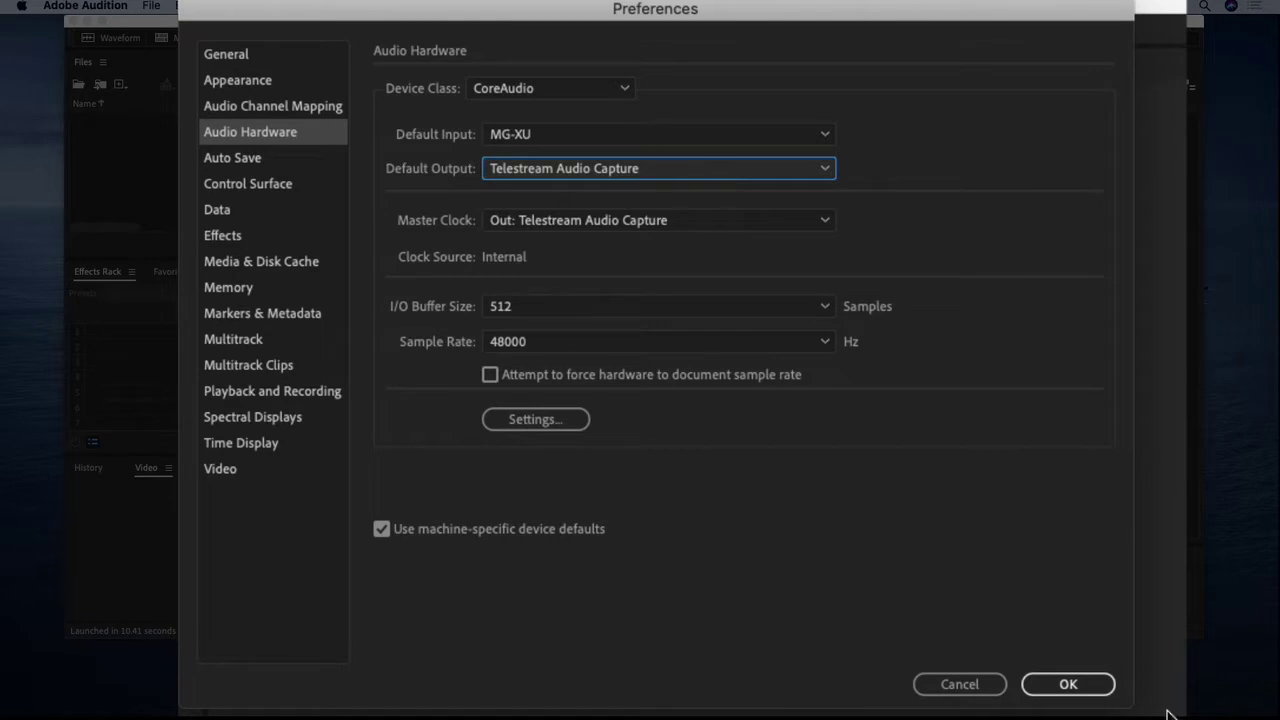
click(1068, 686)
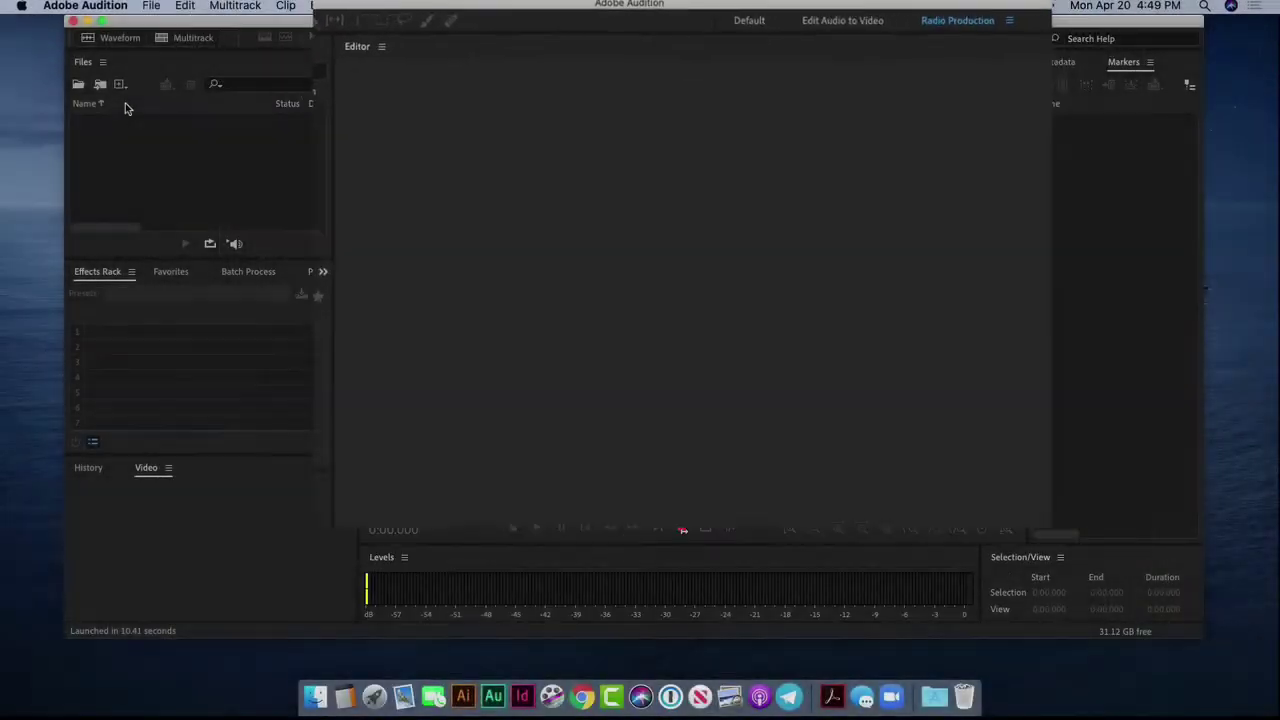
Step: Create a mono audio file named "Zoom Call Test" at 44100 Hz and 32-bit float, and start recording into it
click(120, 84)
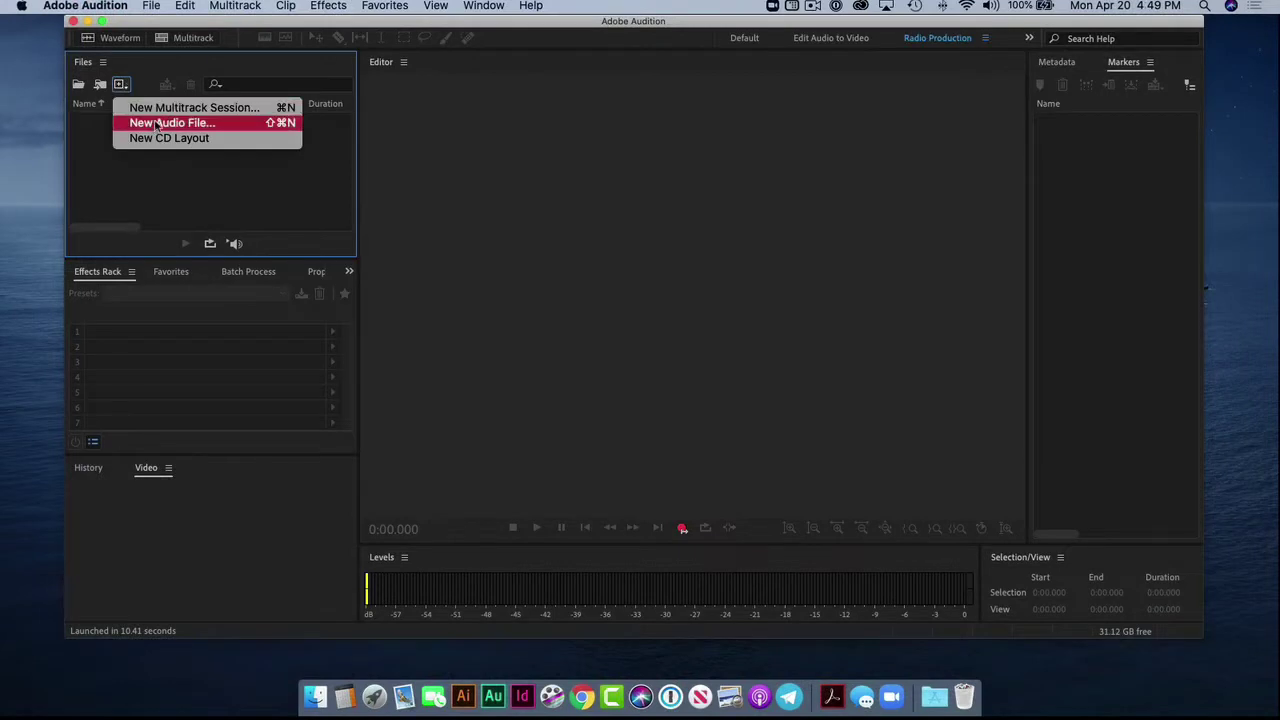
click(196, 125)
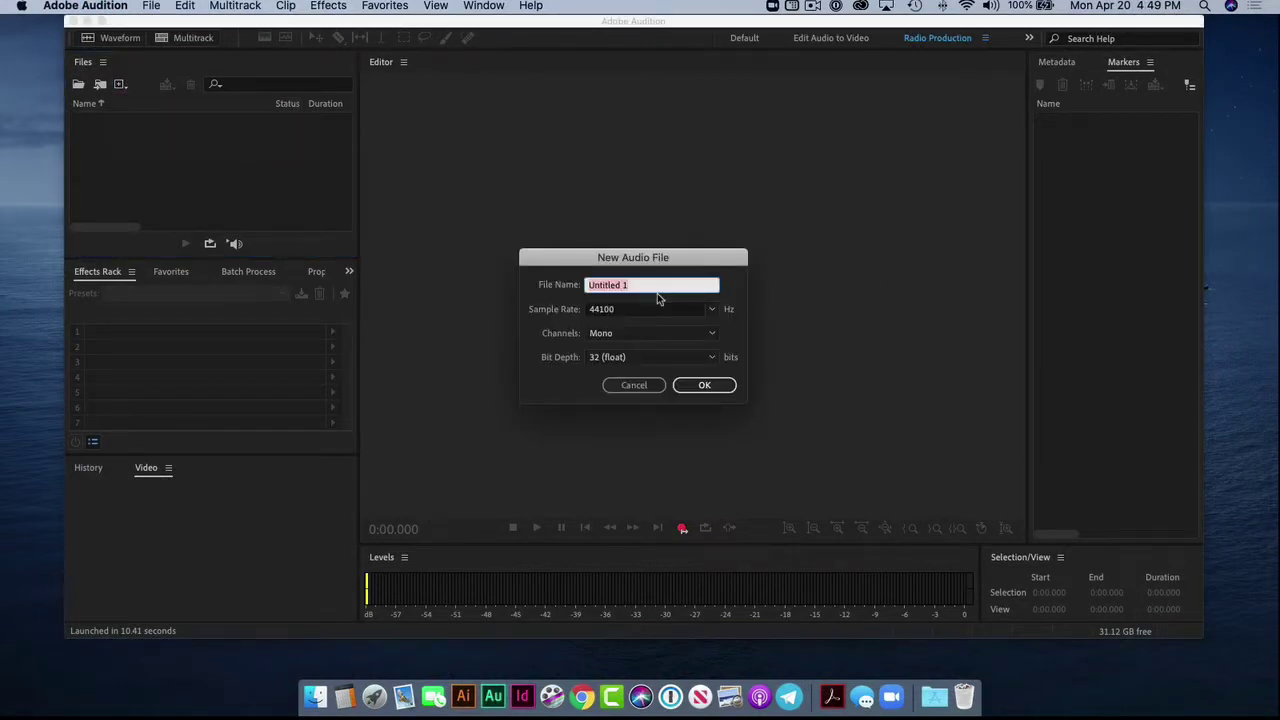
key(BackSpace)
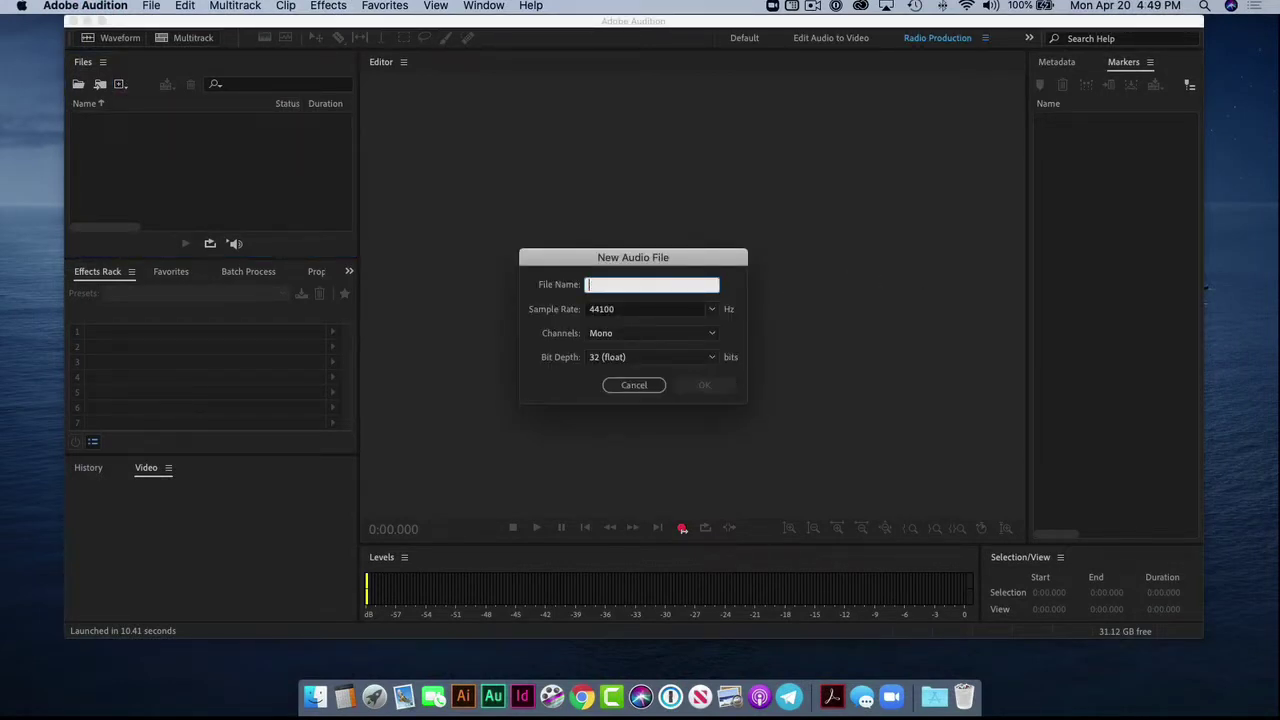
text(Zoom Call Test)
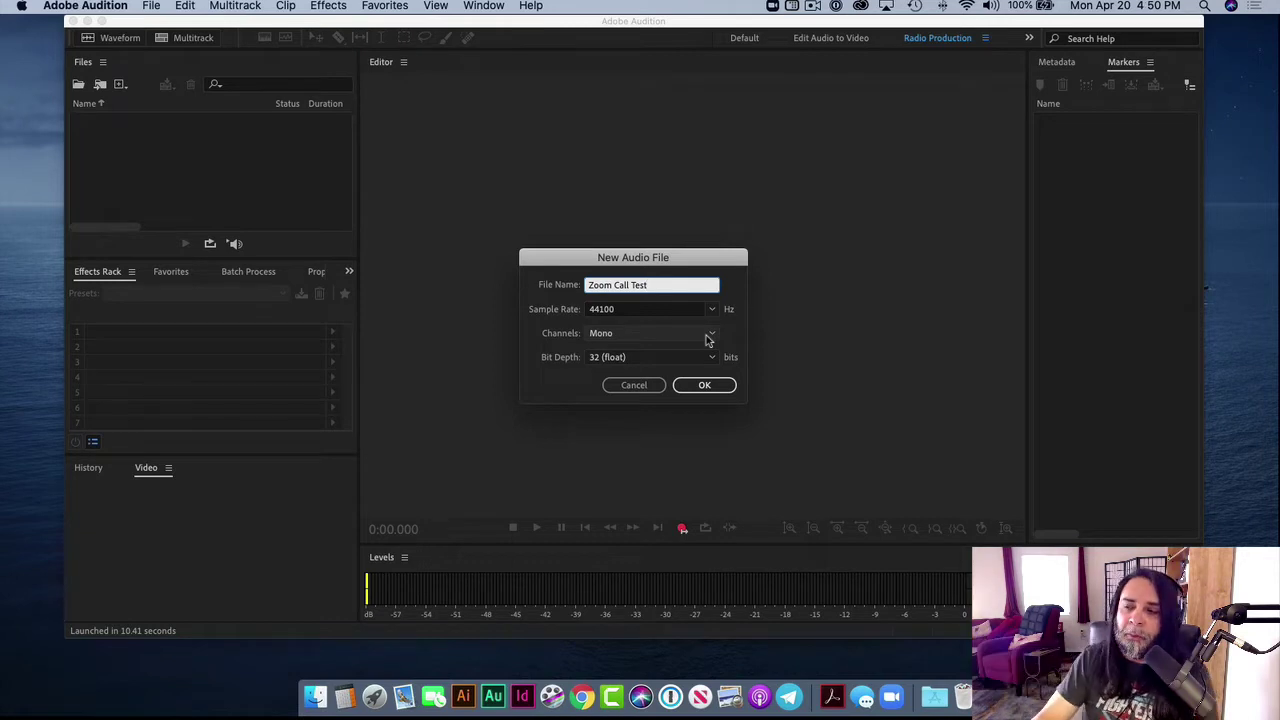
click(706, 385)
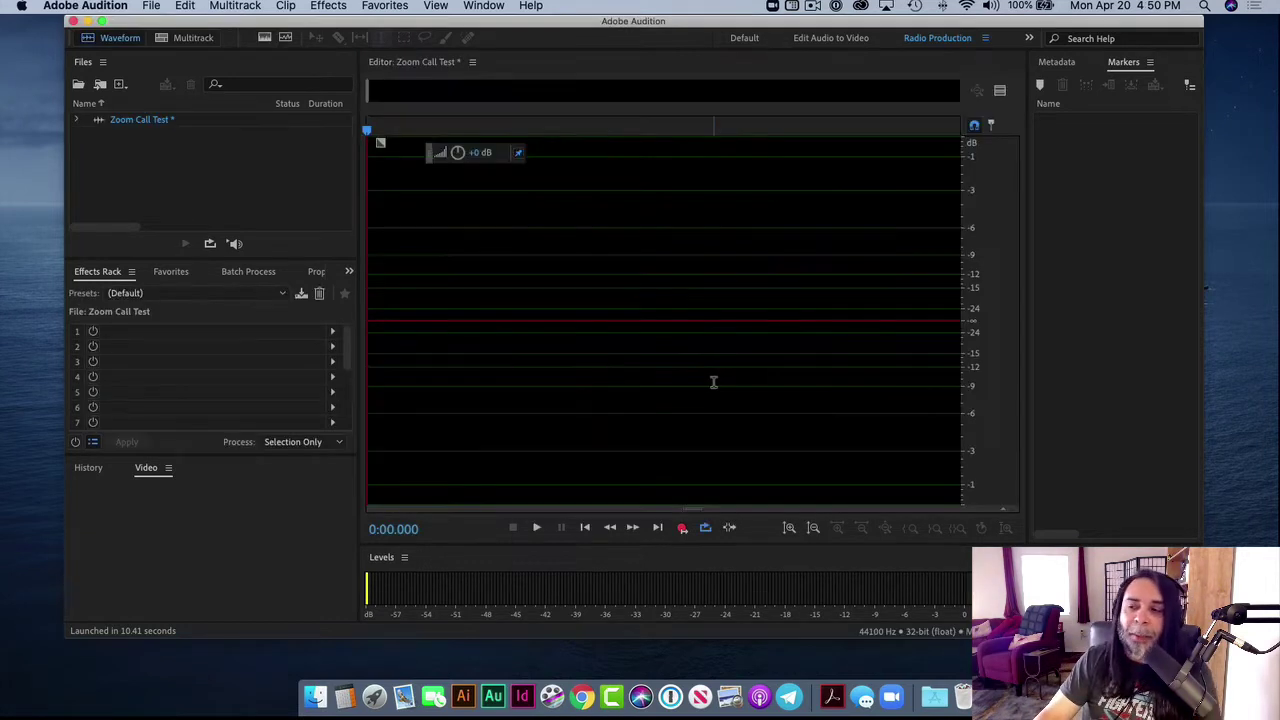
click(682, 528)
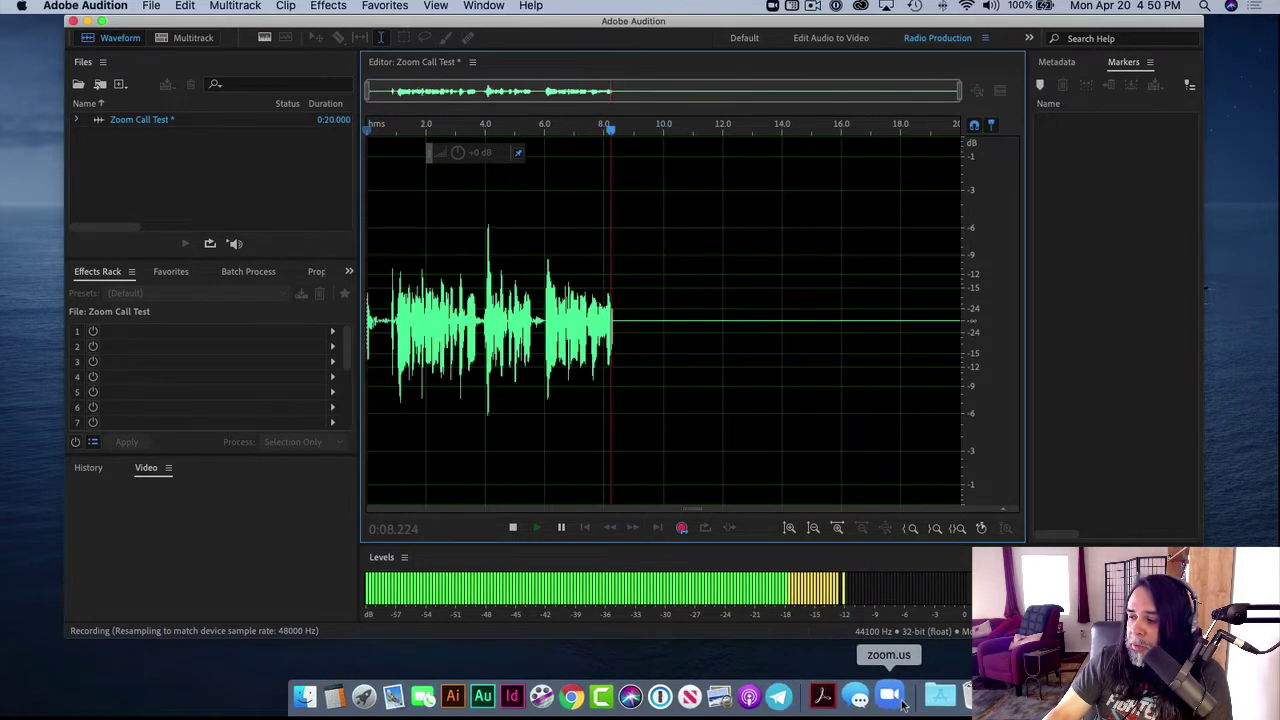
Step: Switch to the Zoom meeting, narrow its window and place it beside the waveform being recorded in Audition
click(901, 697)
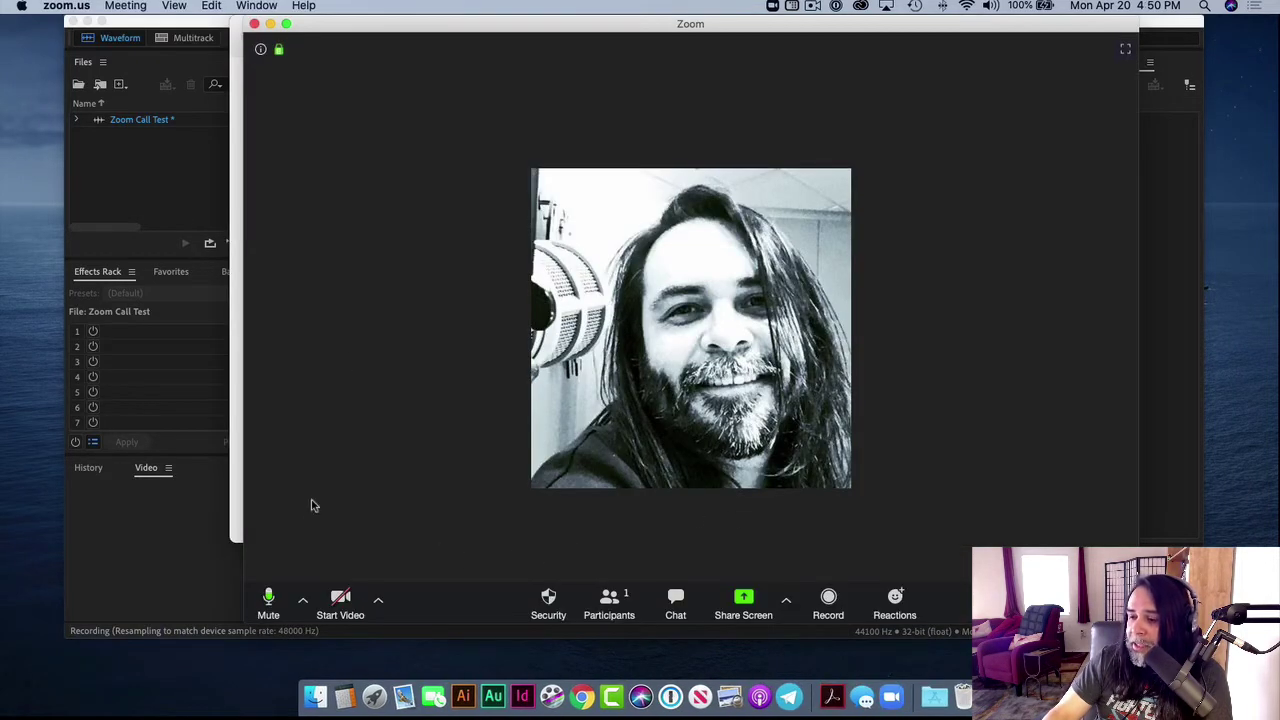
drag(440, 42, 755, 71)
click(409, 23)
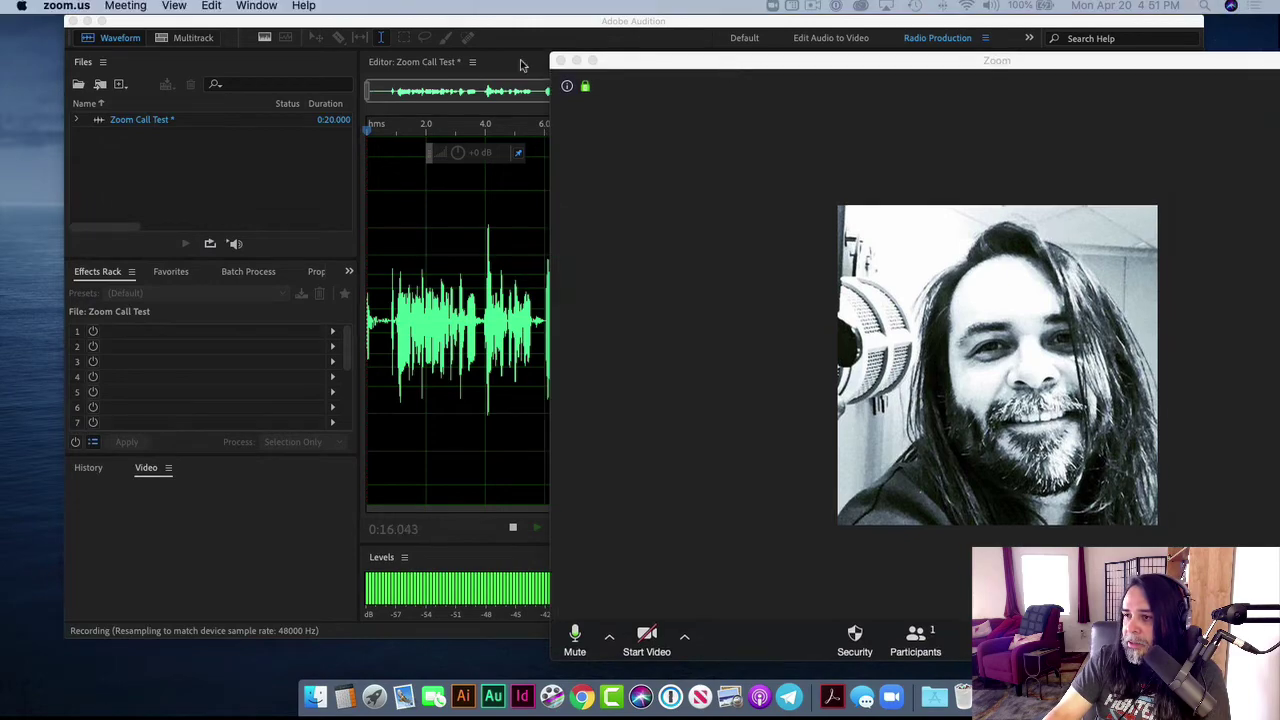
drag(740, 77, 1279, 30)
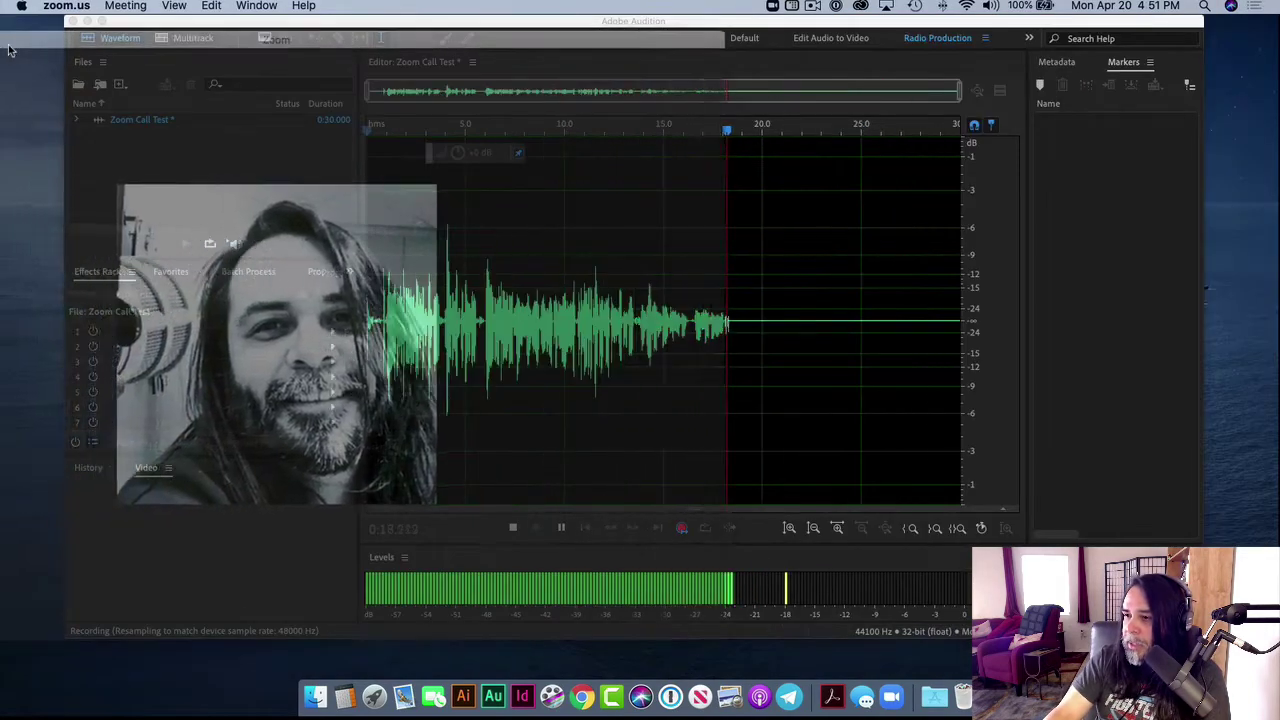
drag(270, 190, 371, 49)
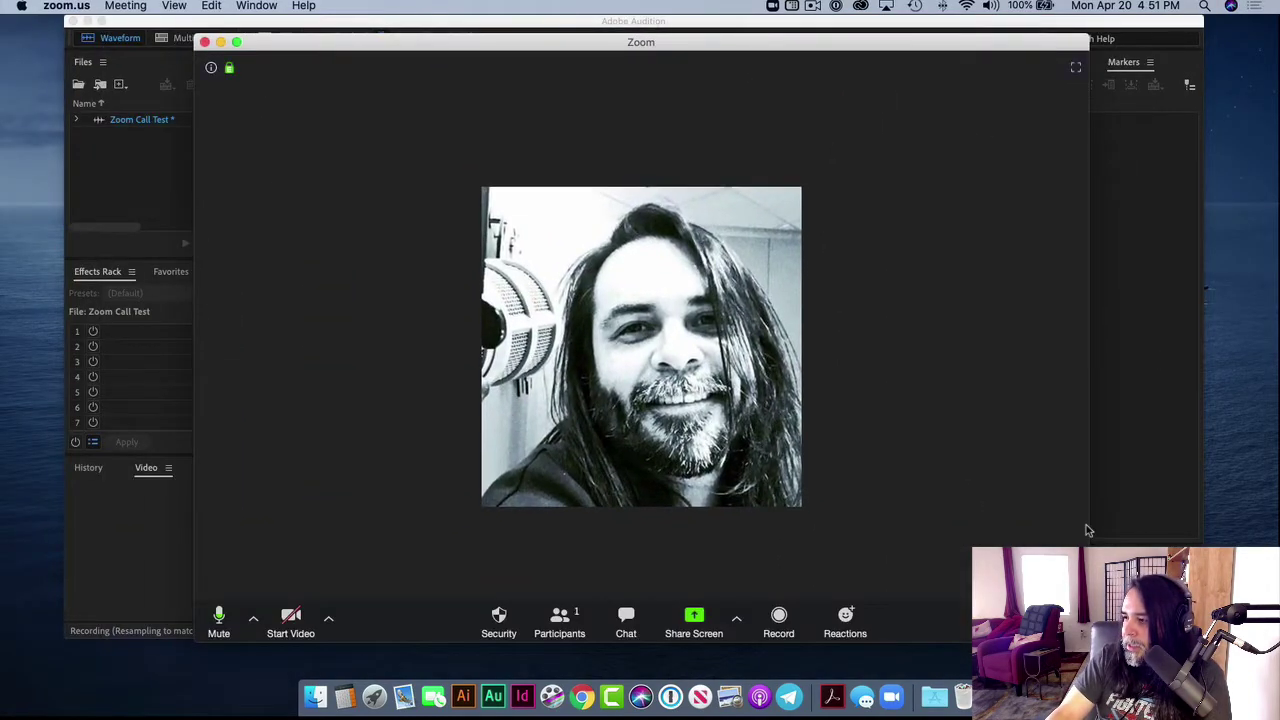
drag(1088, 528, 713, 528)
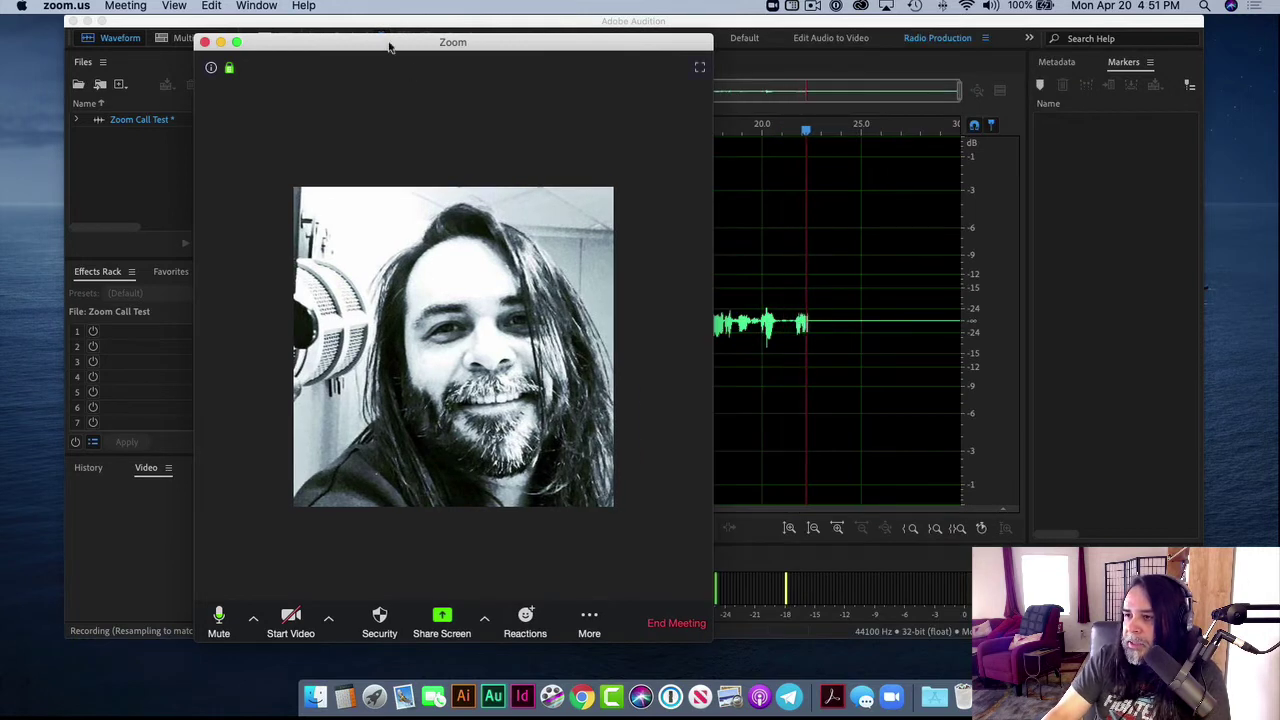
drag(430, 44, 244, 26)
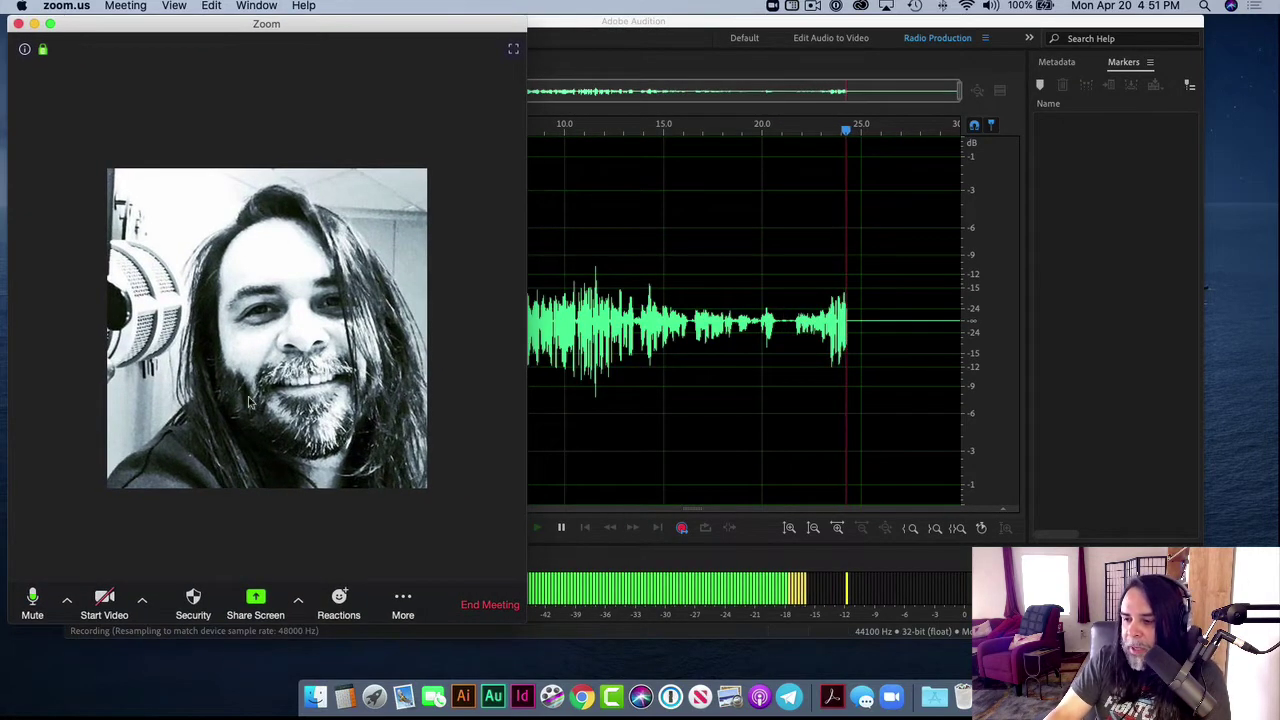
Step: Run Zoom's speaker and microphone test, approve MG-XU for both devices and finish the test
click(66, 604)
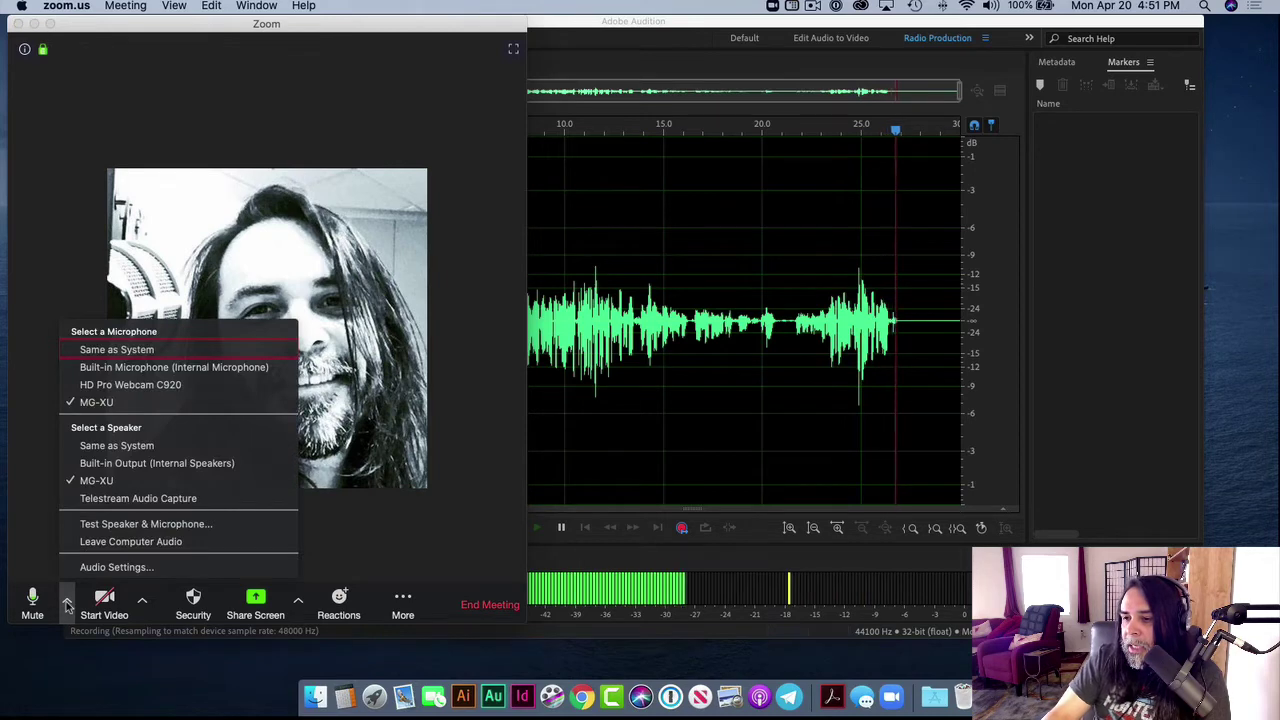
click(139, 524)
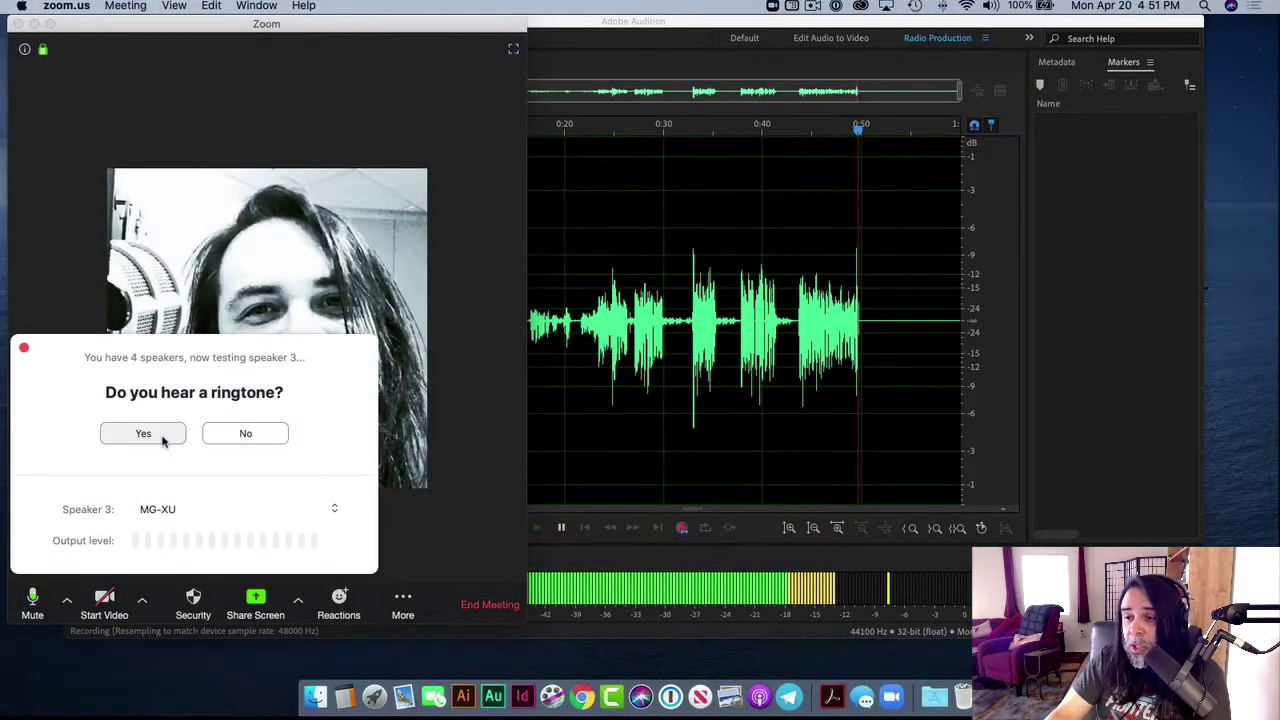
click(162, 438)
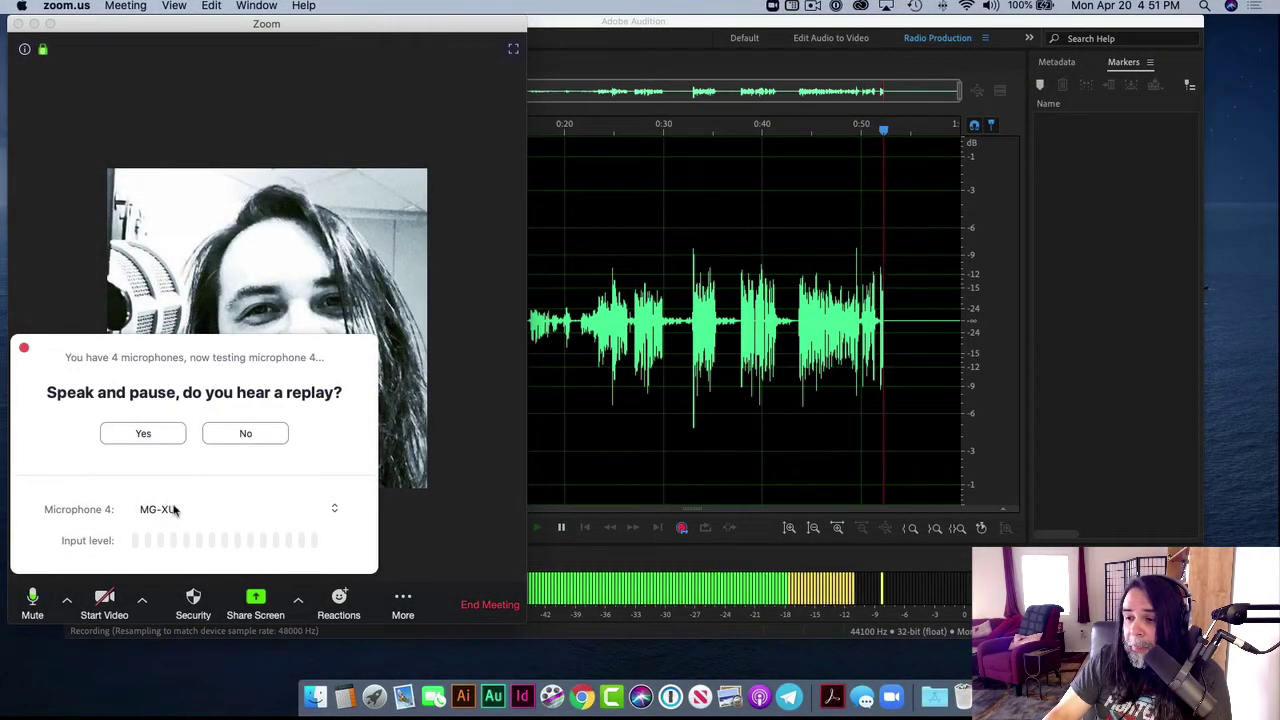
click(145, 436)
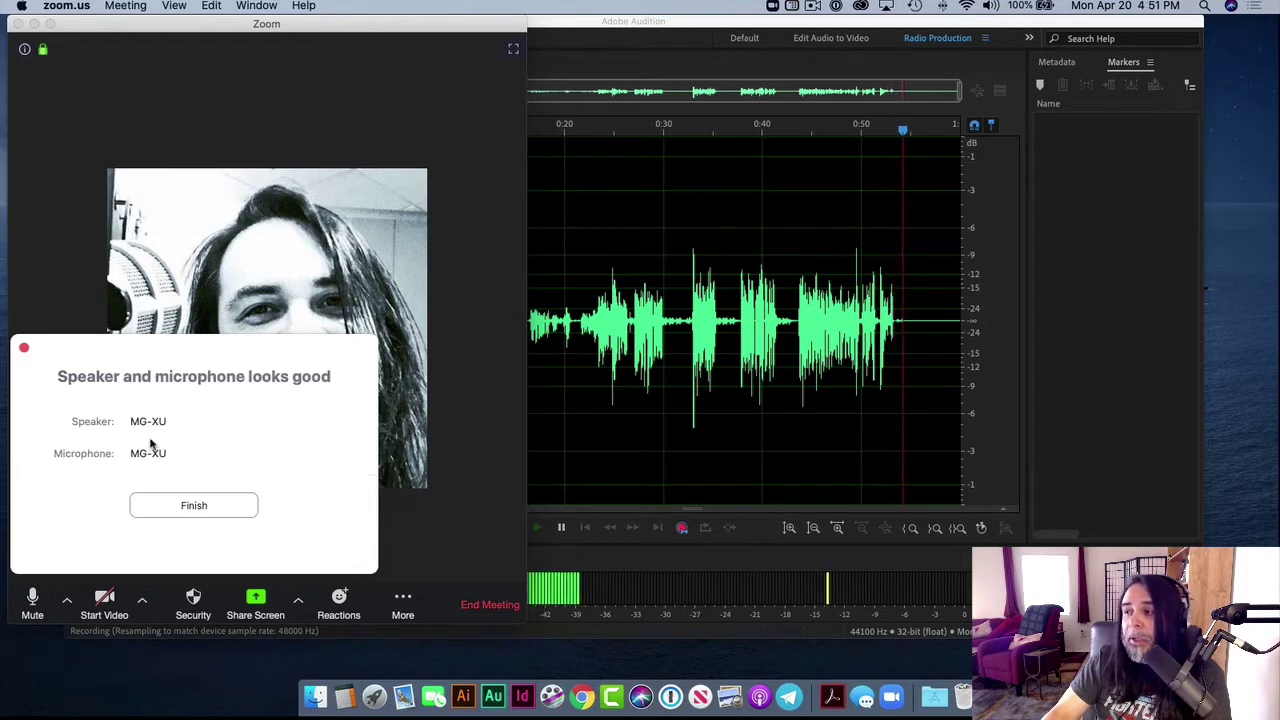
click(219, 507)
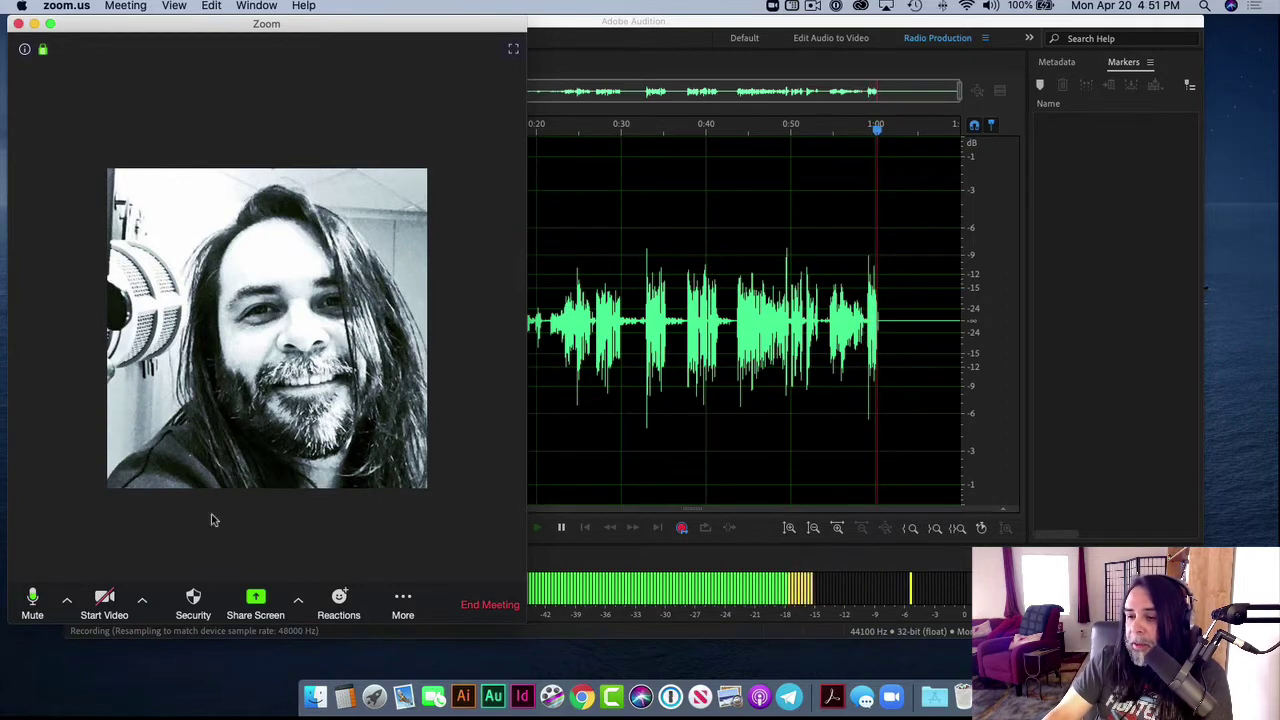
Step: Run the Zoom speaker test again on MG-XU, confirm the ringtone and close the test dialog
click(67, 598)
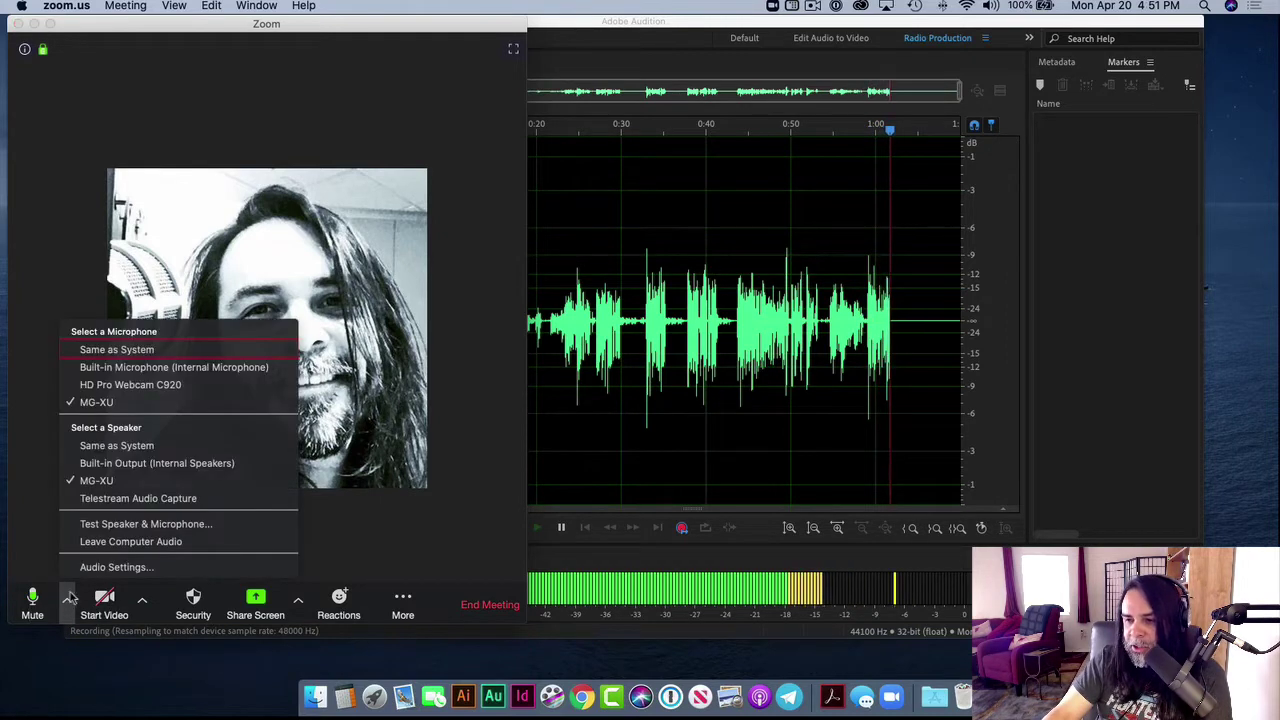
click(95, 524)
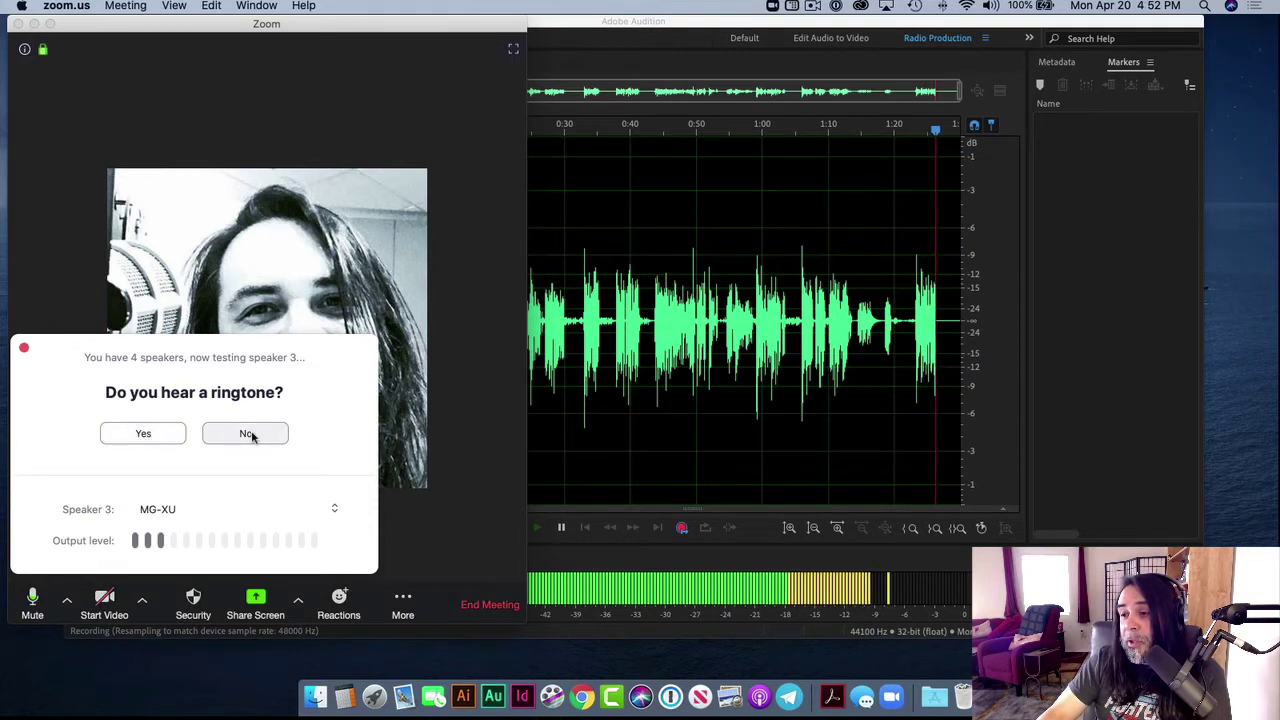
click(143, 433)
click(25, 350)
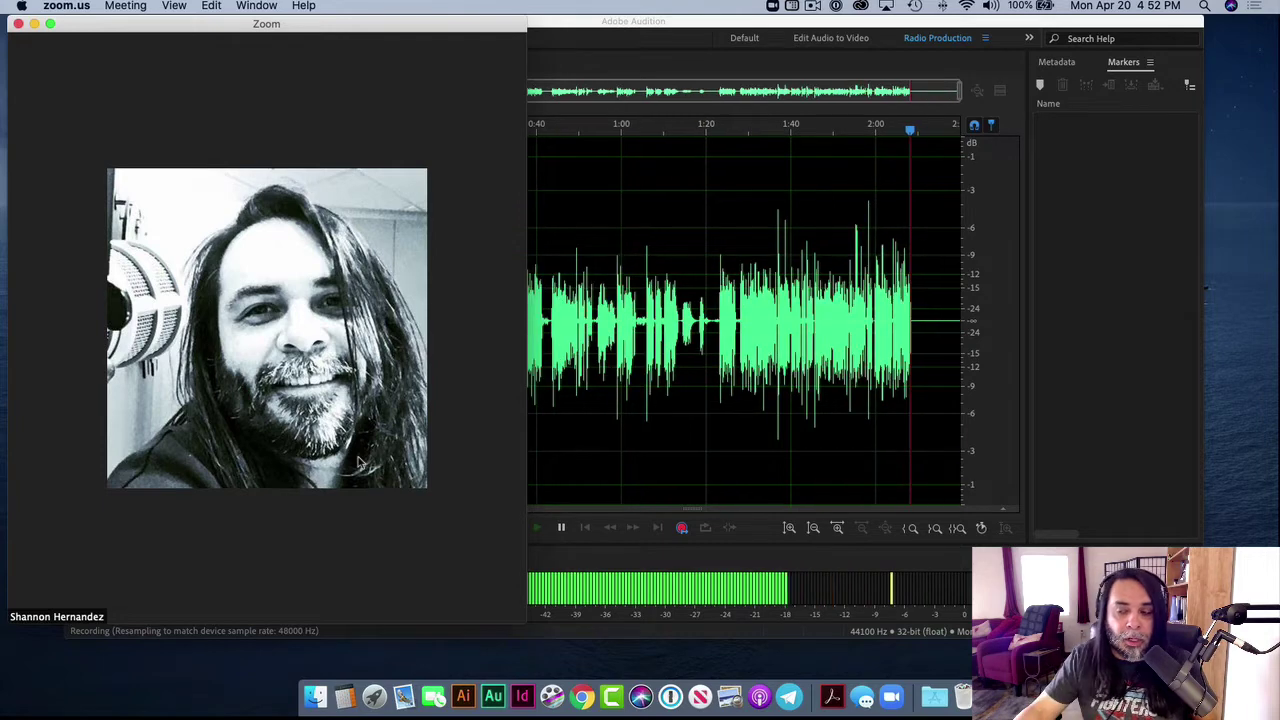
Step: End the Zoom meeting for everyone and stop the recording in Audition
mouse_move(473, 592)
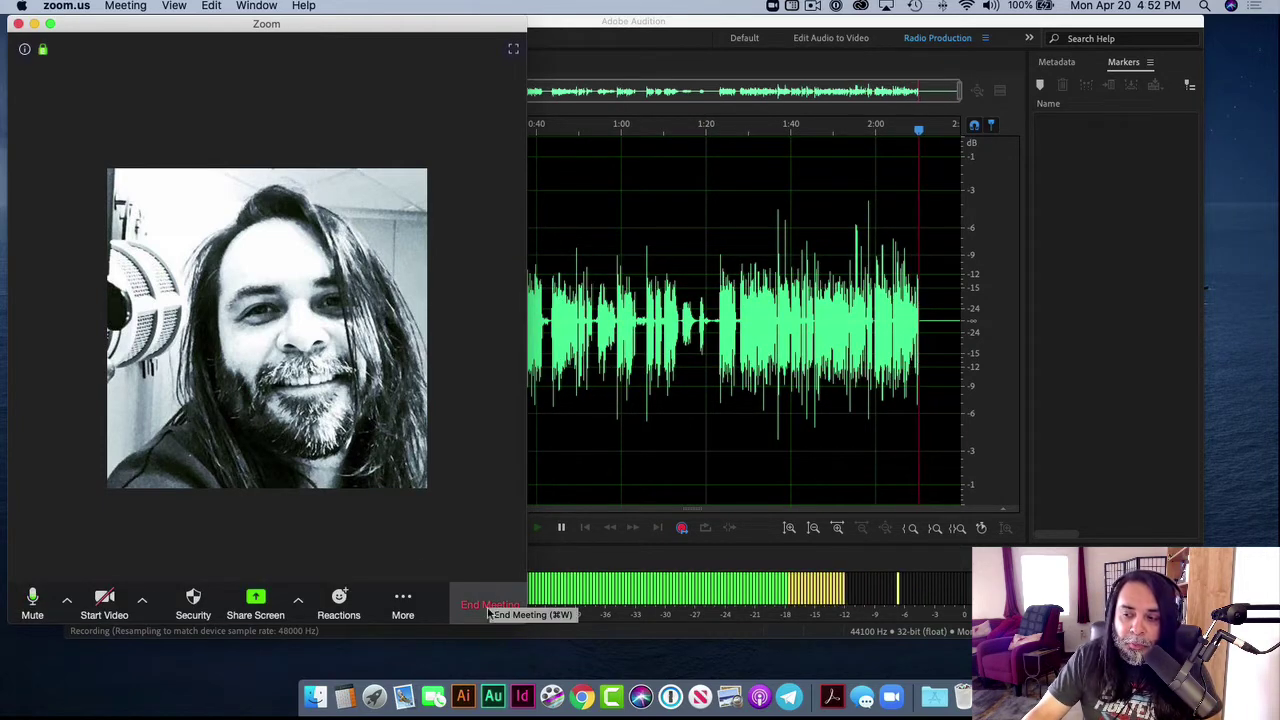
click(487, 603)
click(381, 376)
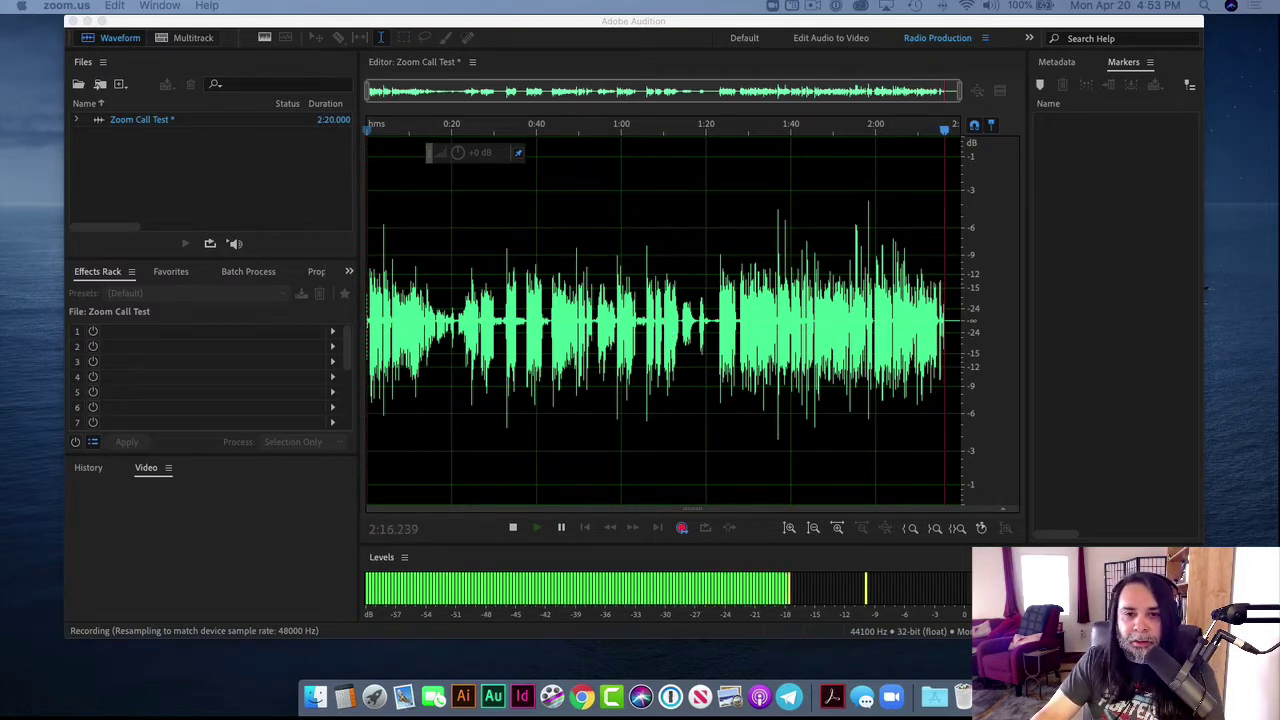
click(757, 242)
key(space)
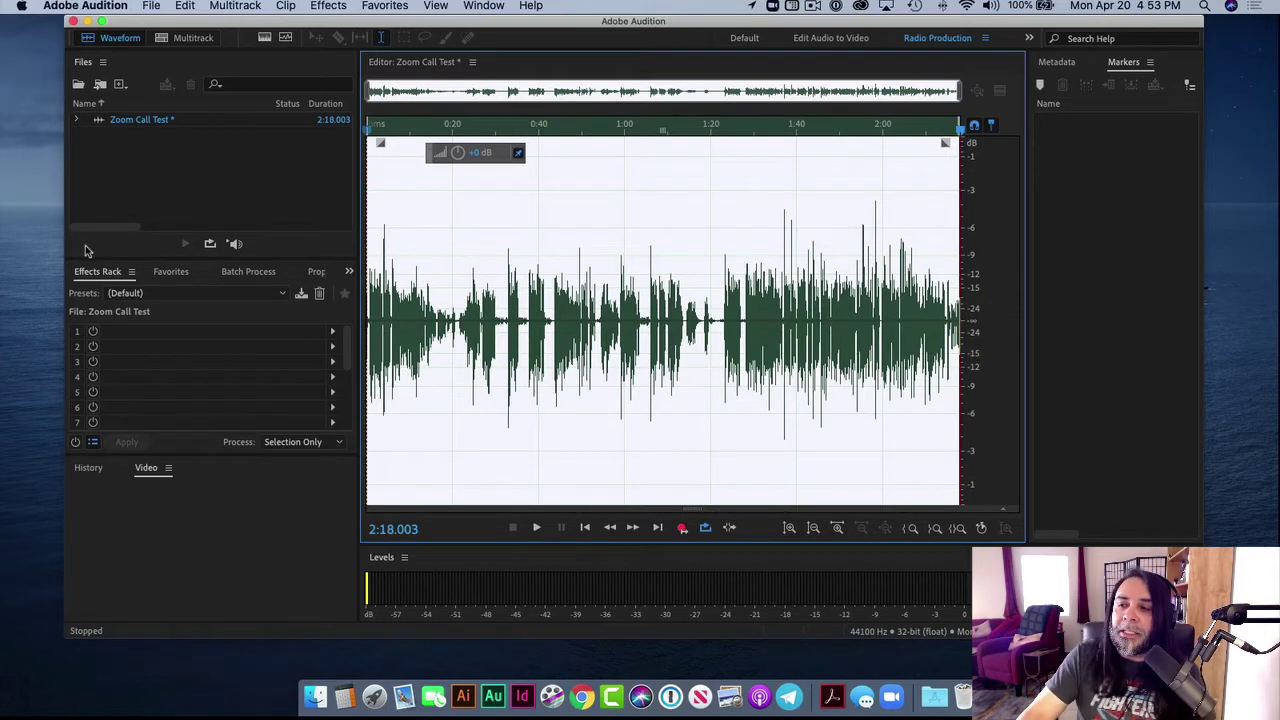
Step: Play back the recording from about 0:21 to about 0:43 to check the first Zoom audio test
click(465, 305)
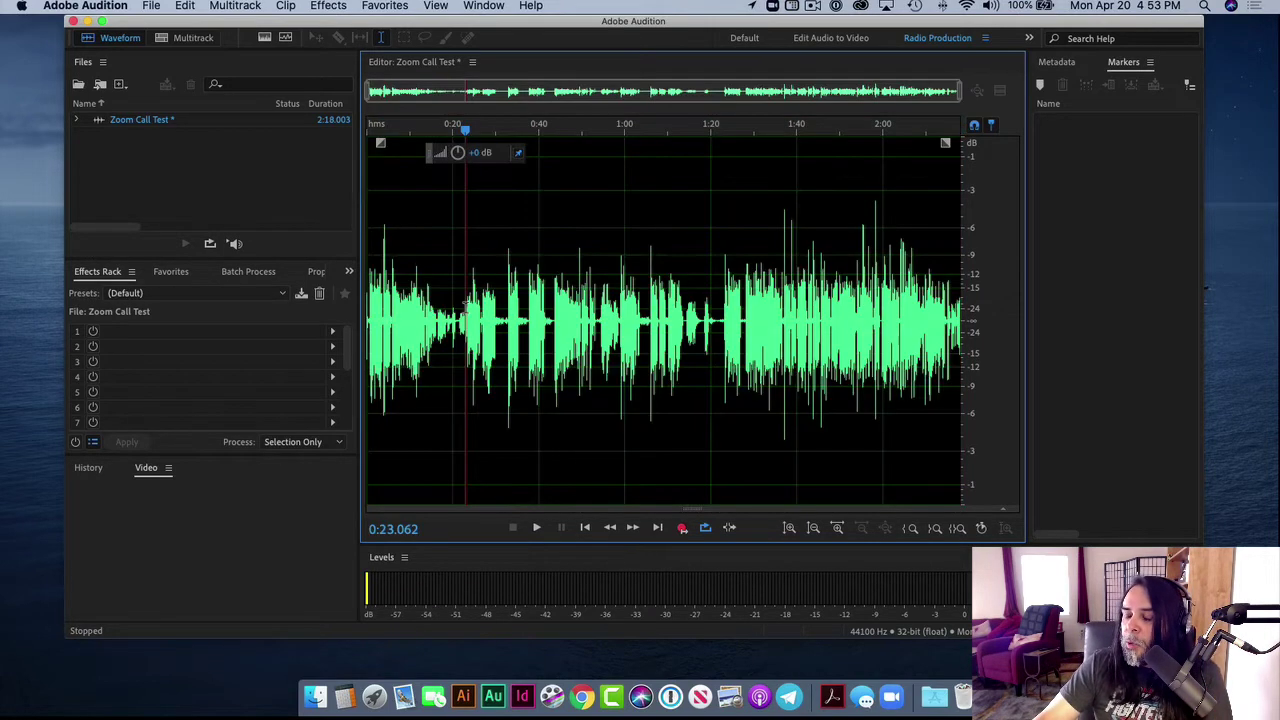
drag(466, 130, 457, 131)
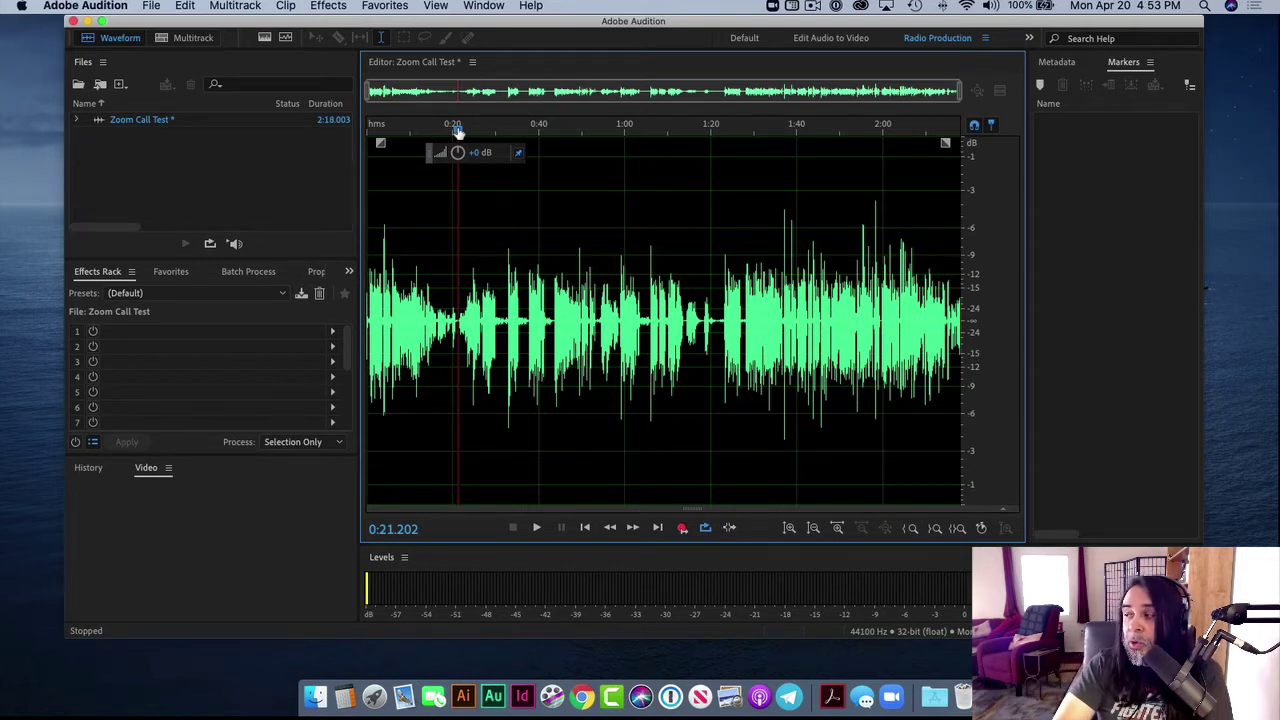
key(space)
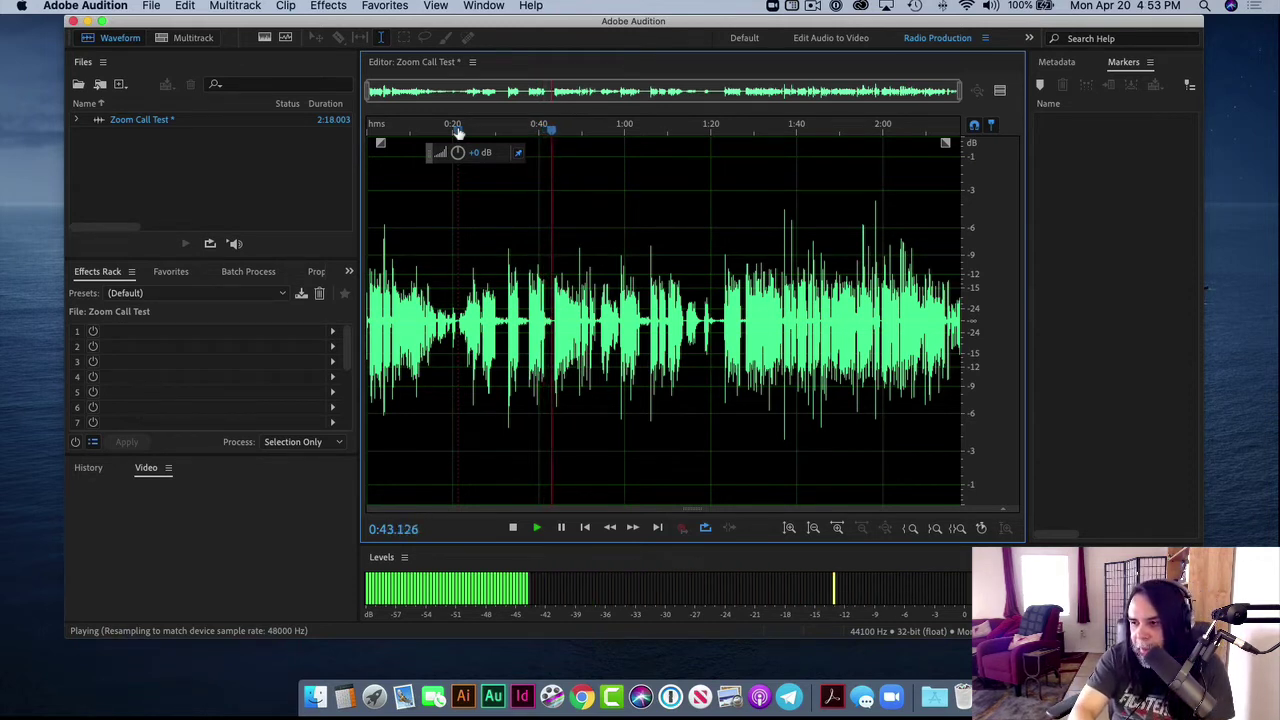
key(space)
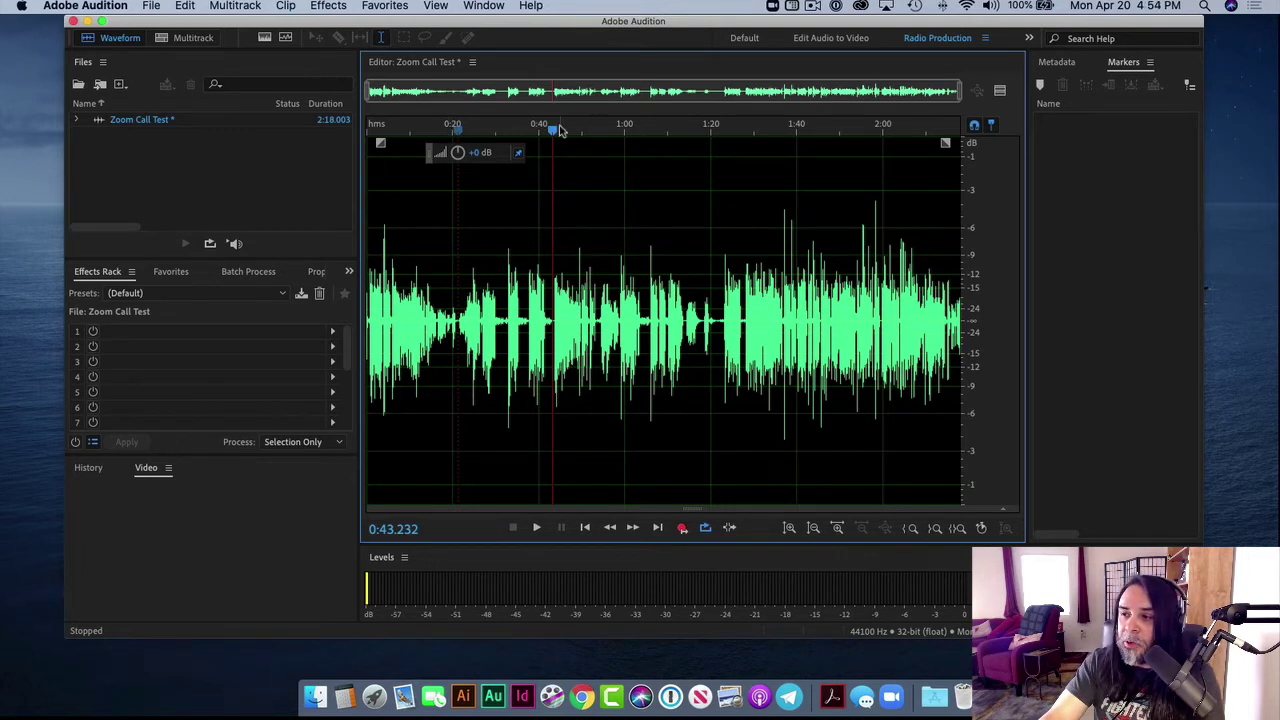
Step: Play back the recording from about 1:00 to about 1:07 to check the second Zoom audio test
click(660, 133)
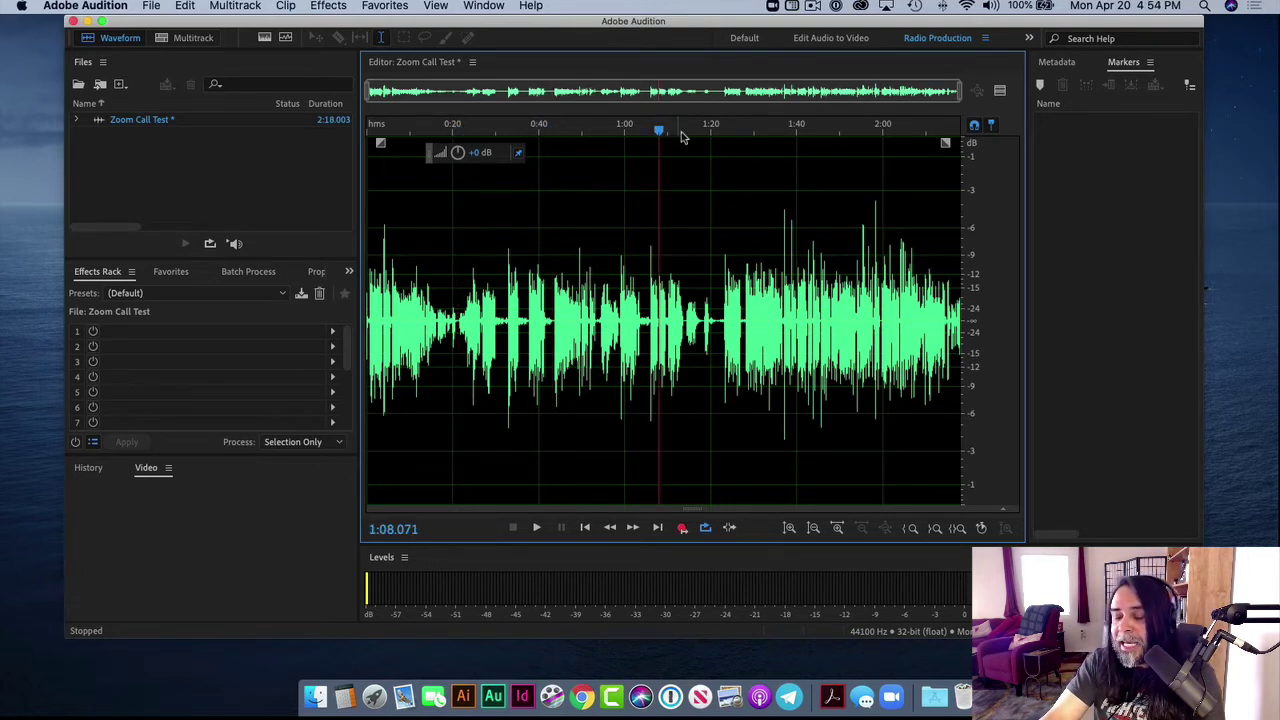
click(683, 135)
click(625, 135)
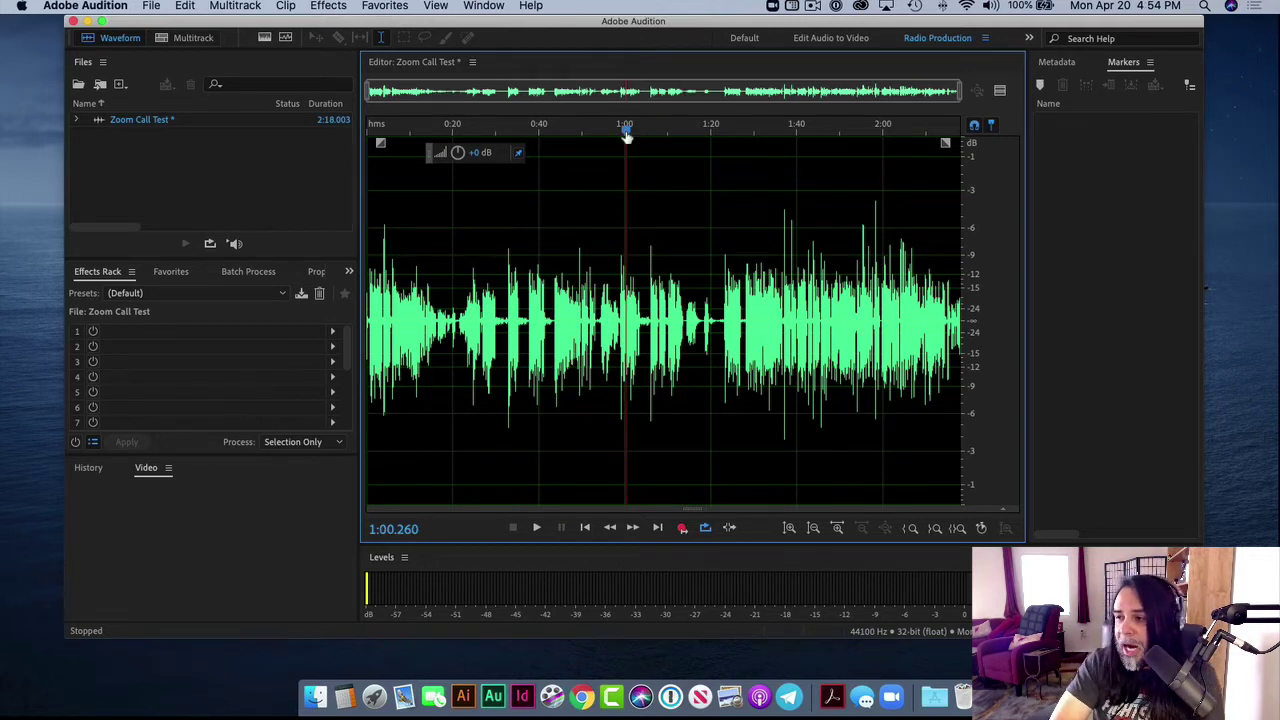
key(space)
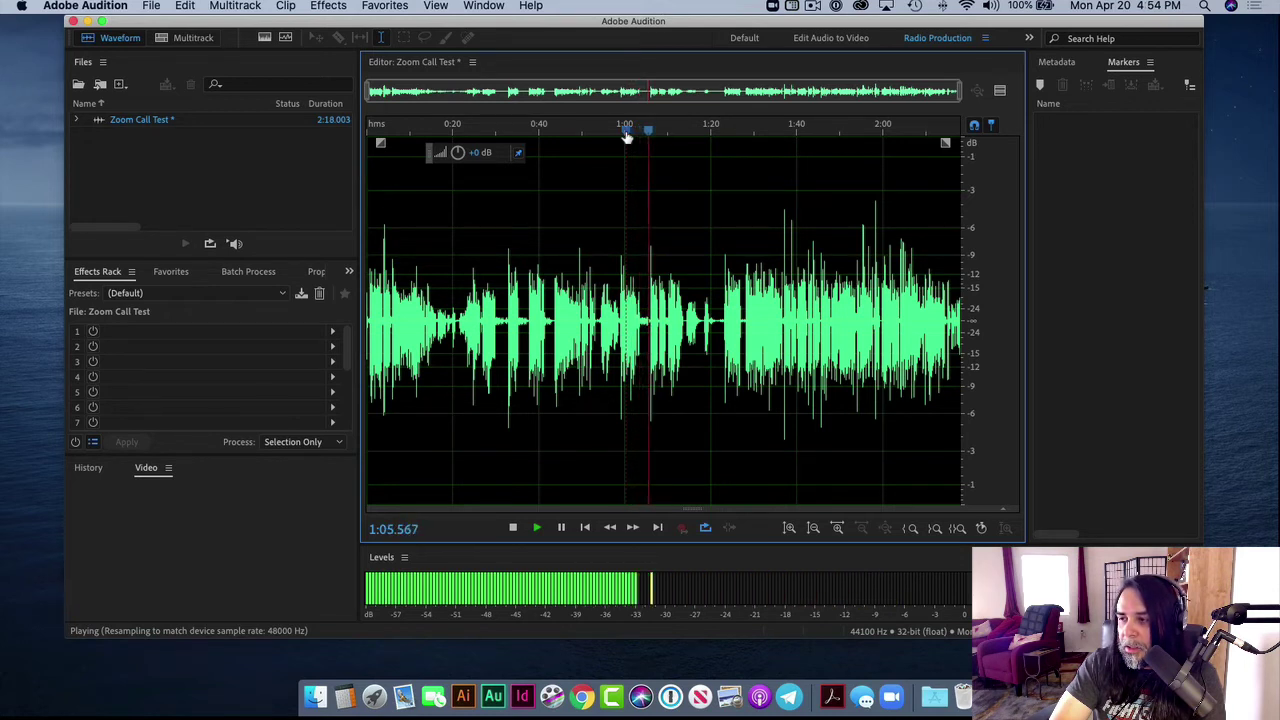
key(space)
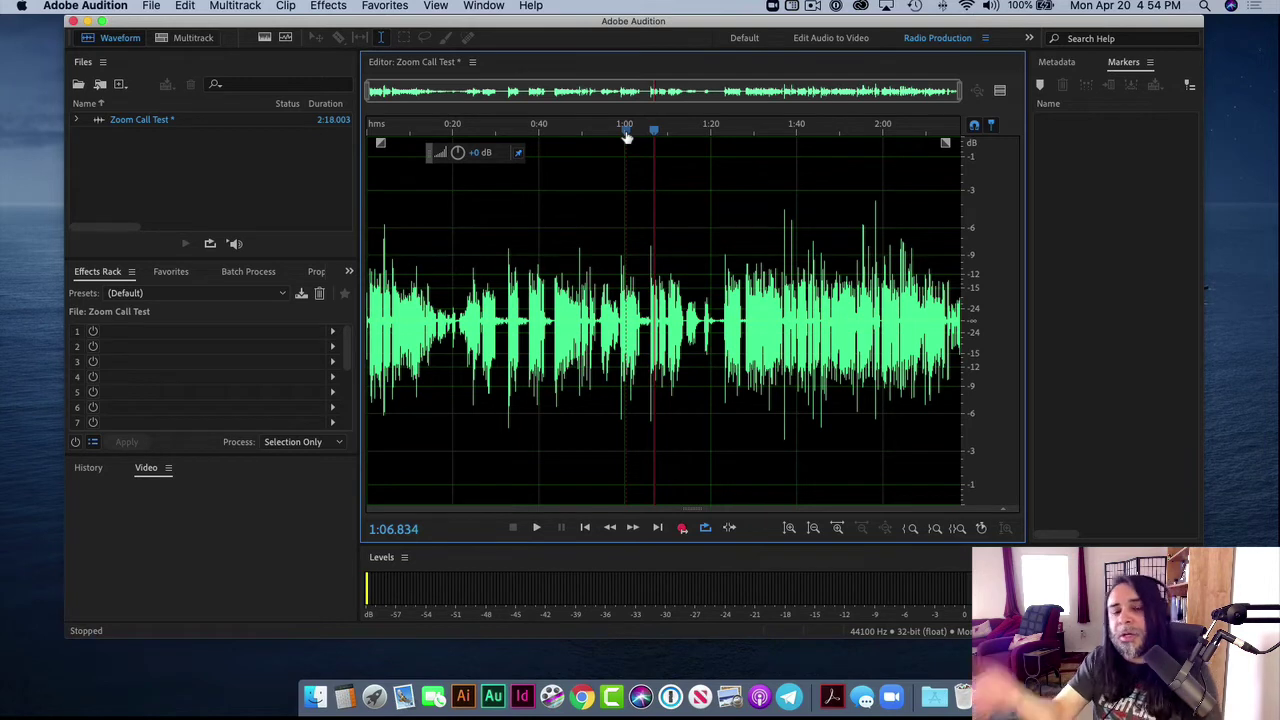